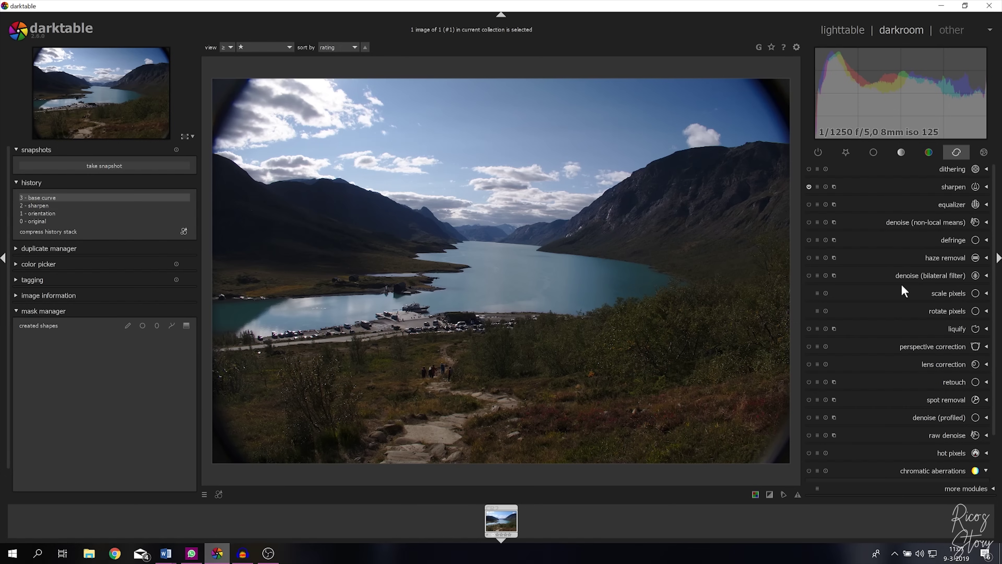
- Review the camera presets available for the base curve among the favourite modules
left_click(844, 153)
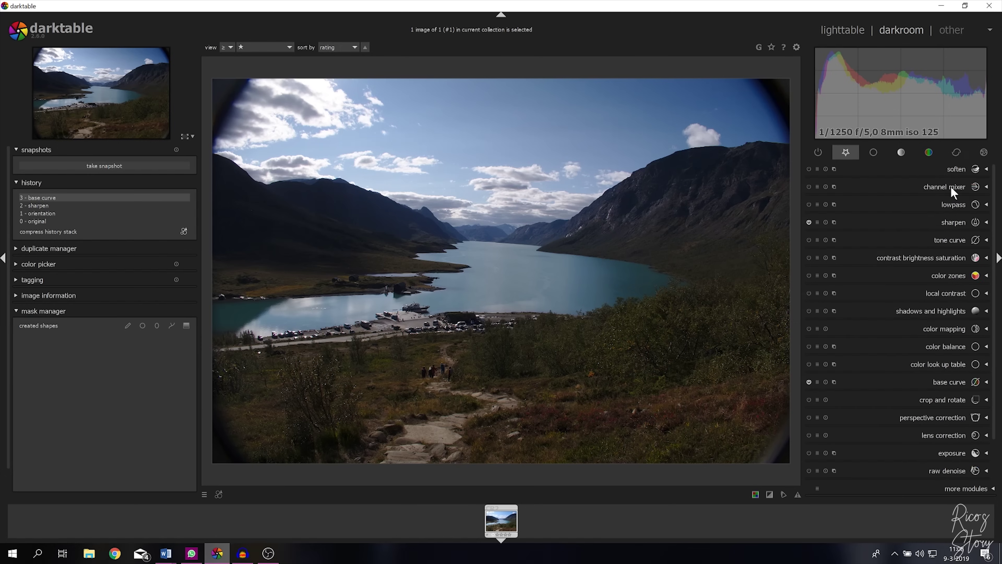
left_click(949, 381)
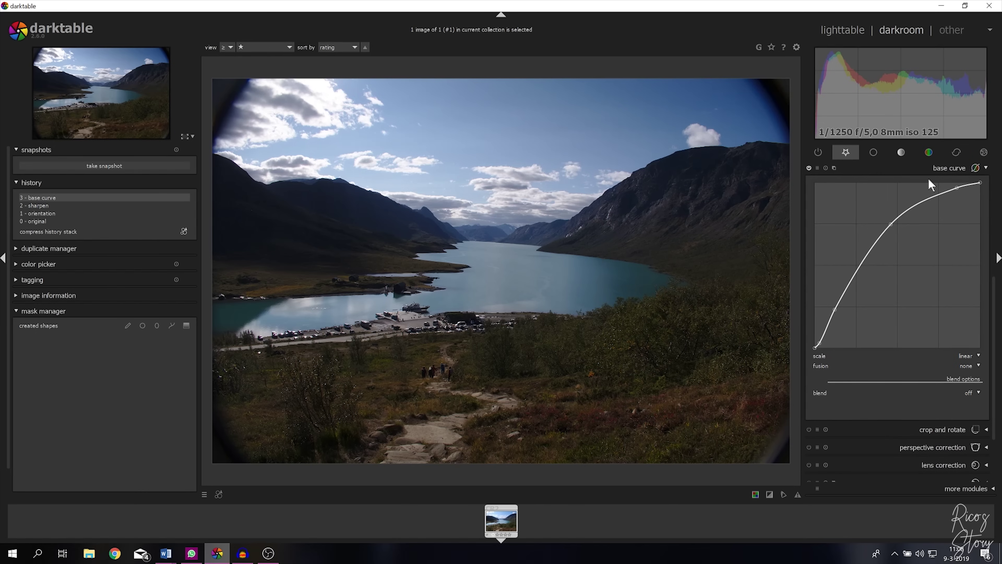
left_click(817, 168)
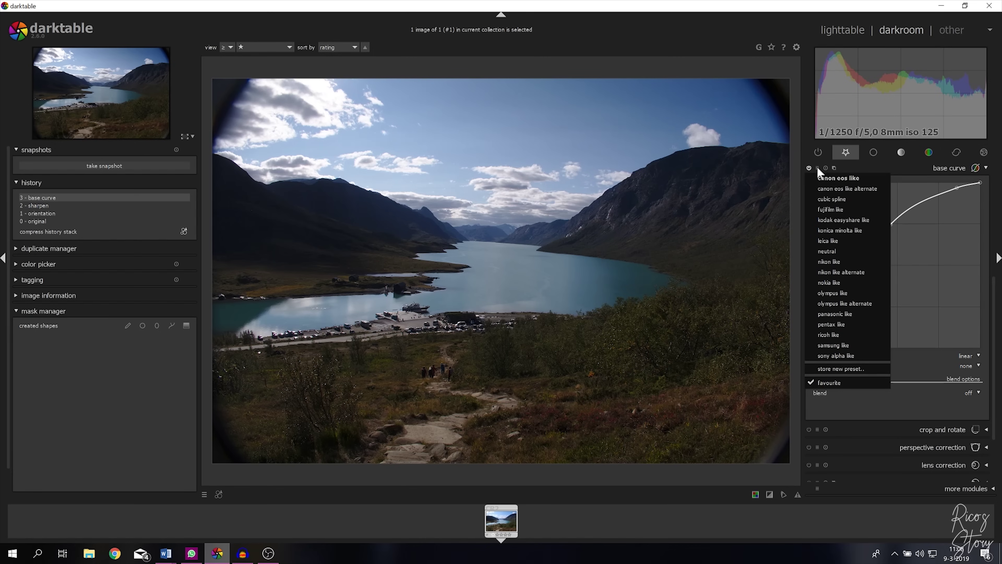
left_click(819, 167)
left_click(984, 169)
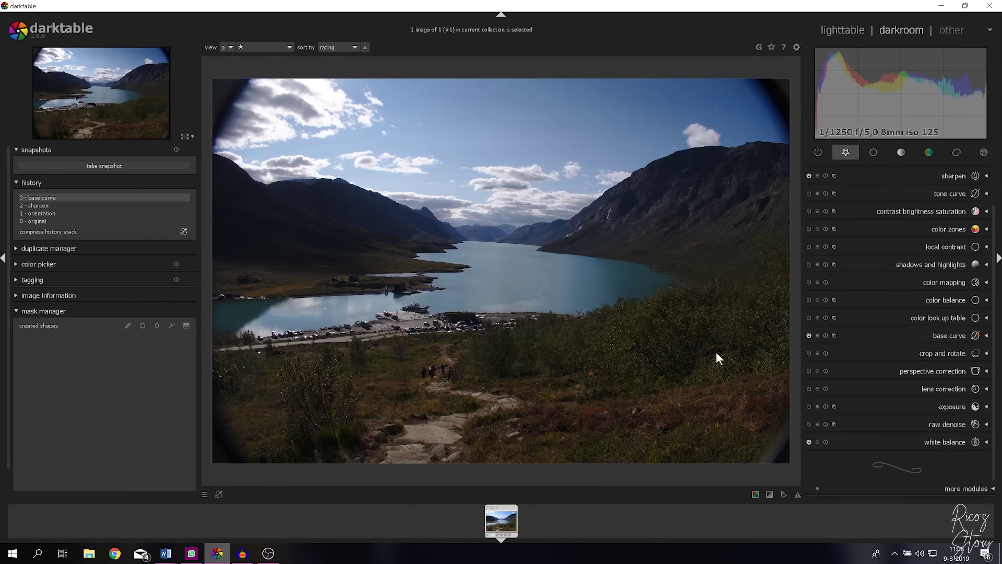
- Apply lens correction to the photo using the Canon PowerShot G7 X Mark II fixed-lens profile
left_click(967, 390)
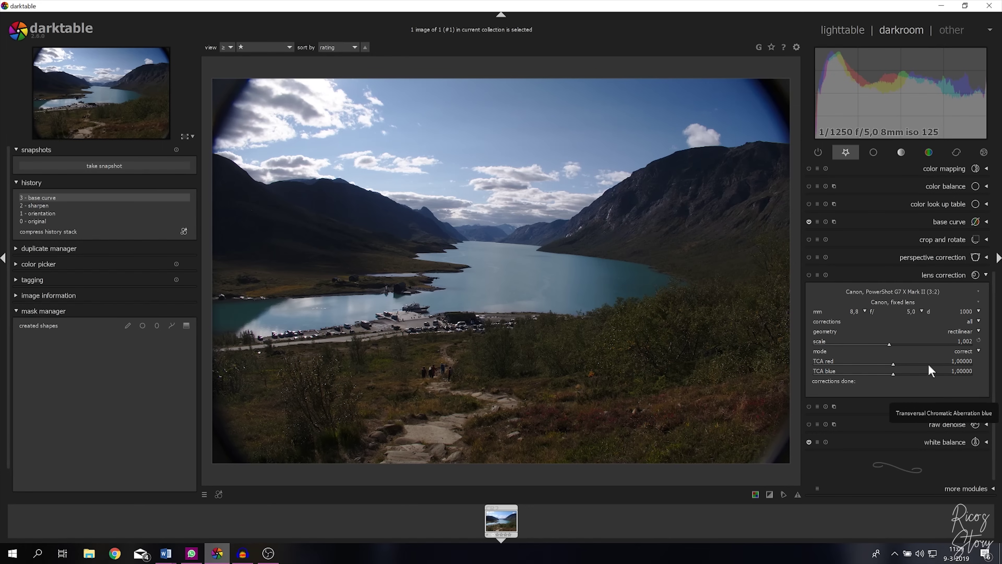
left_click(900, 303)
left_click(883, 307)
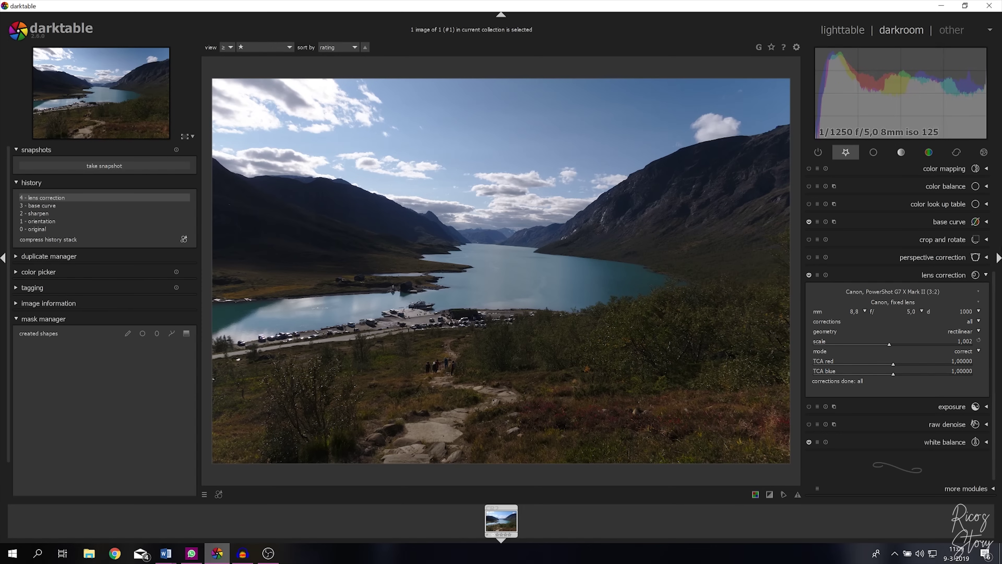
left_click(986, 275)
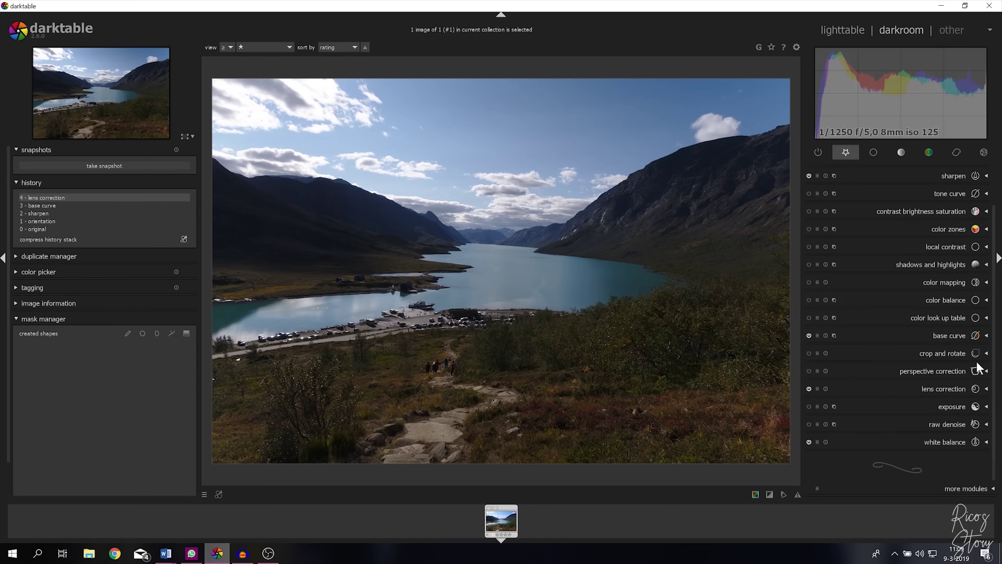
- Set the exposure module's mode to automatic to brighten the landscape photo
left_click(973, 407)
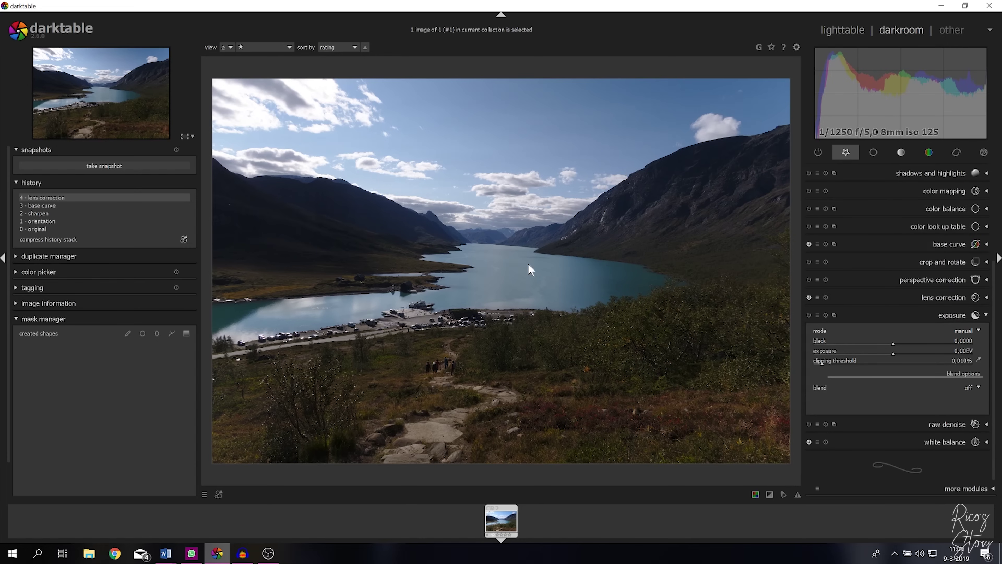
left_click(965, 331)
left_click(965, 338)
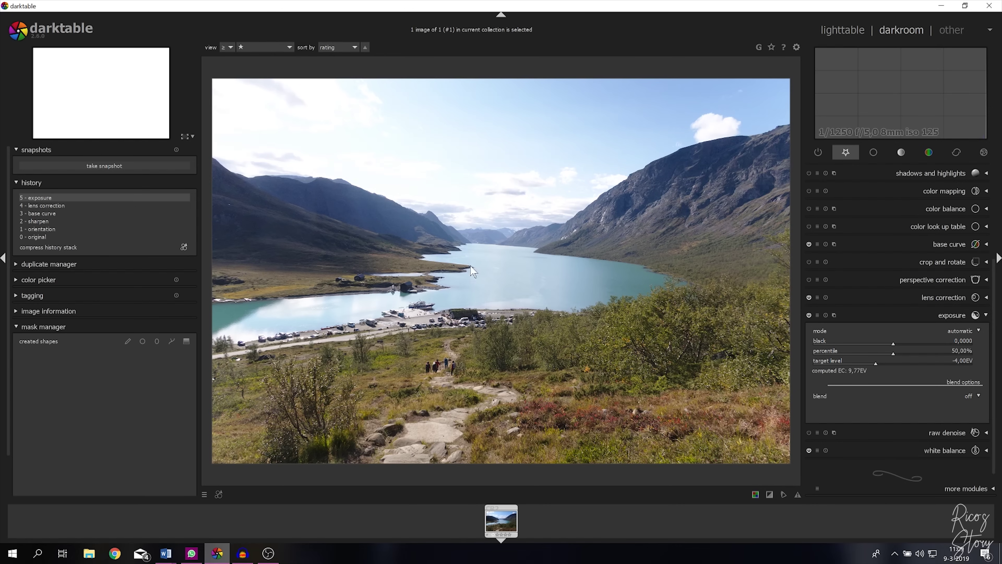
left_click(985, 312)
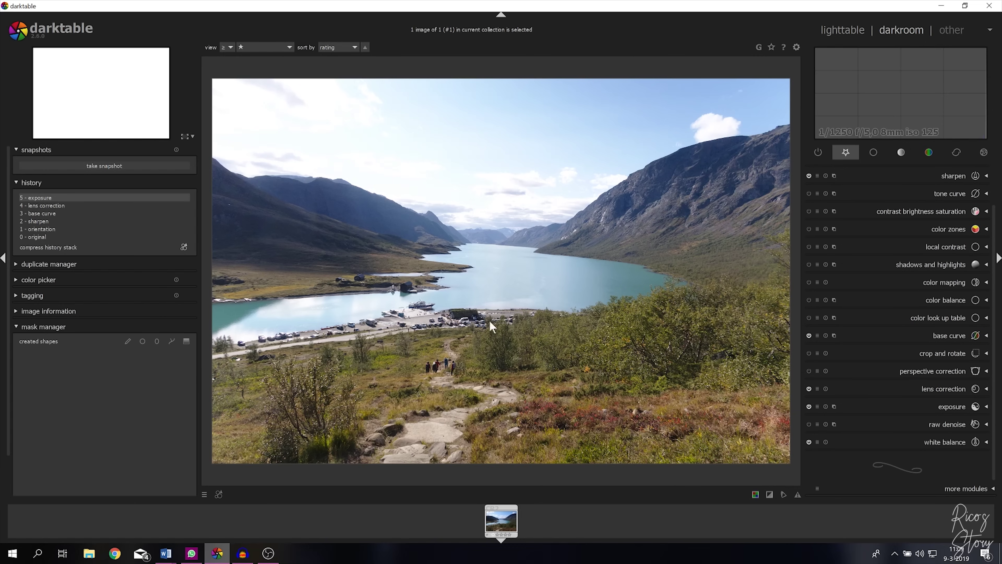
- Enable haze removal with its default settings and compare the photo with and without it
left_click(956, 154)
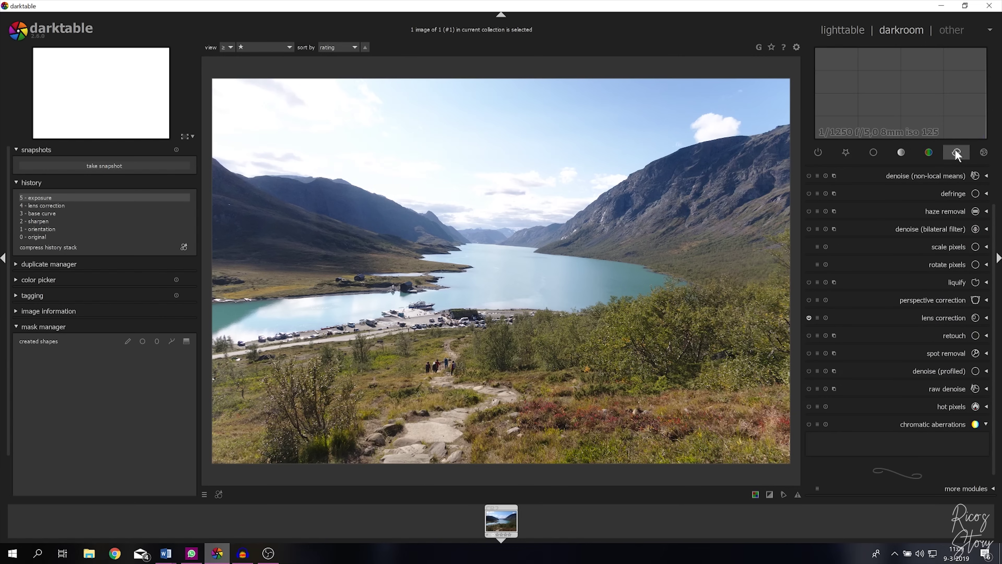
left_click(957, 215)
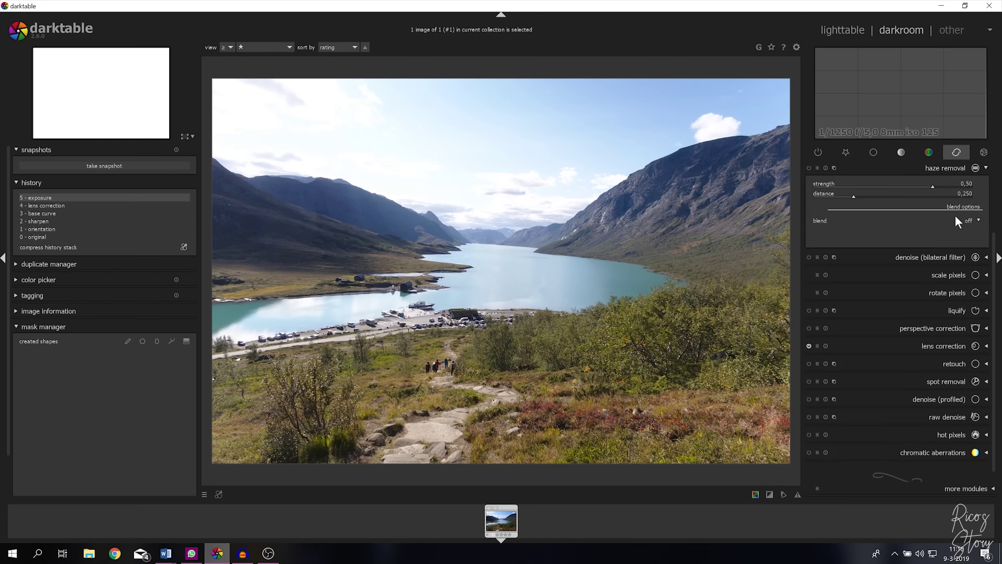
left_click(808, 169)
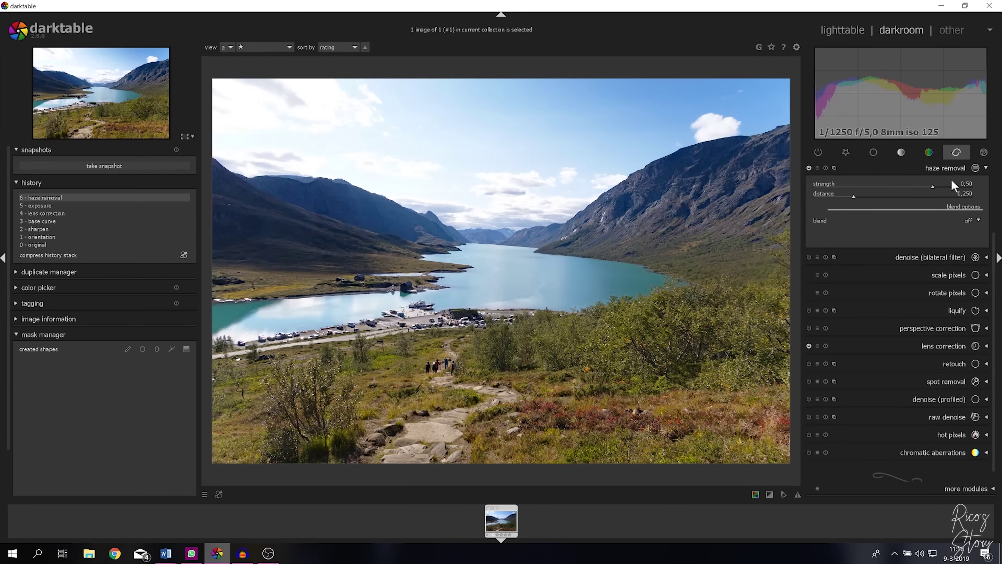
left_click(809, 168)
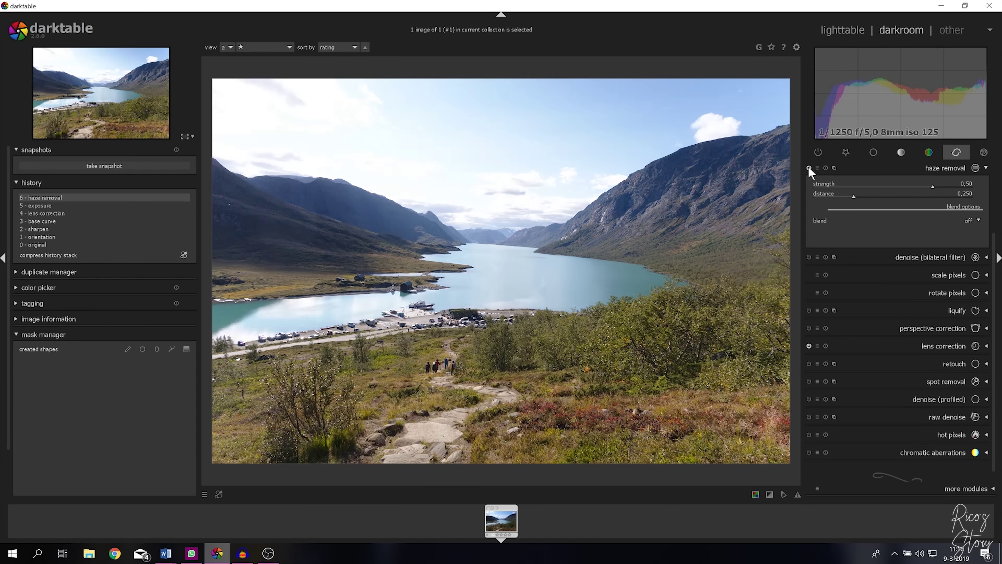
left_click(809, 169)
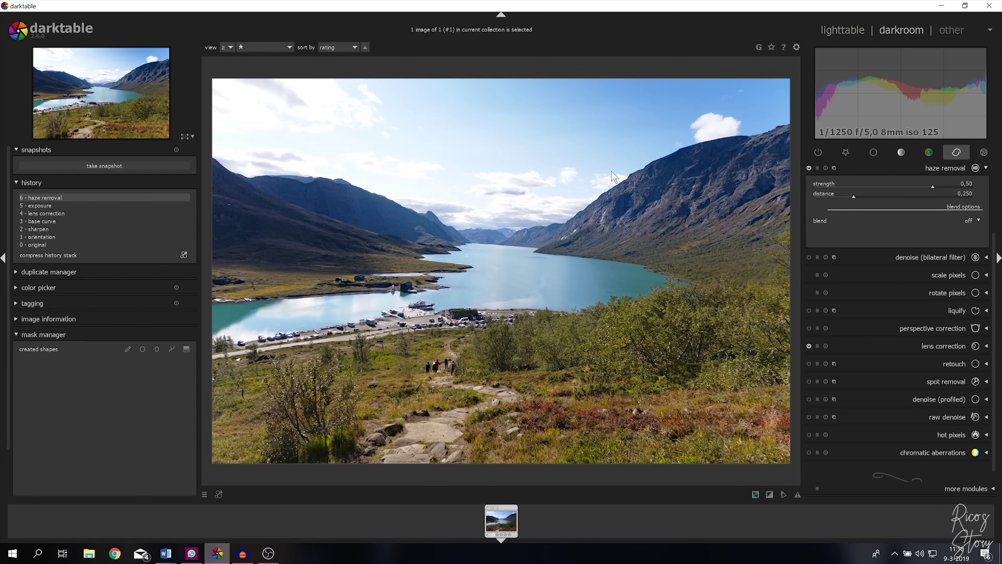
left_click(982, 169)
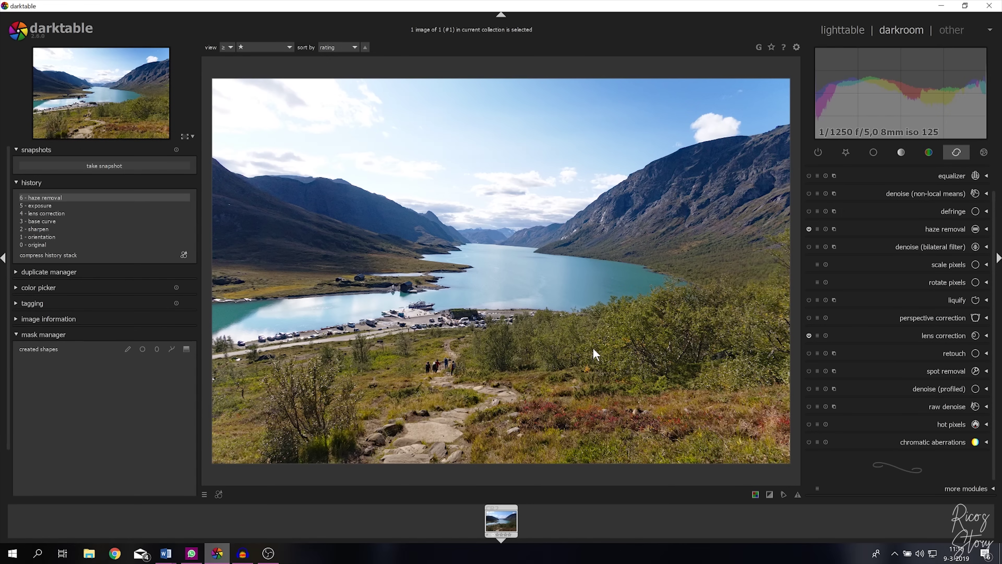
- Browse the list of additional modules that can be marked as favourites
left_click(846, 153)
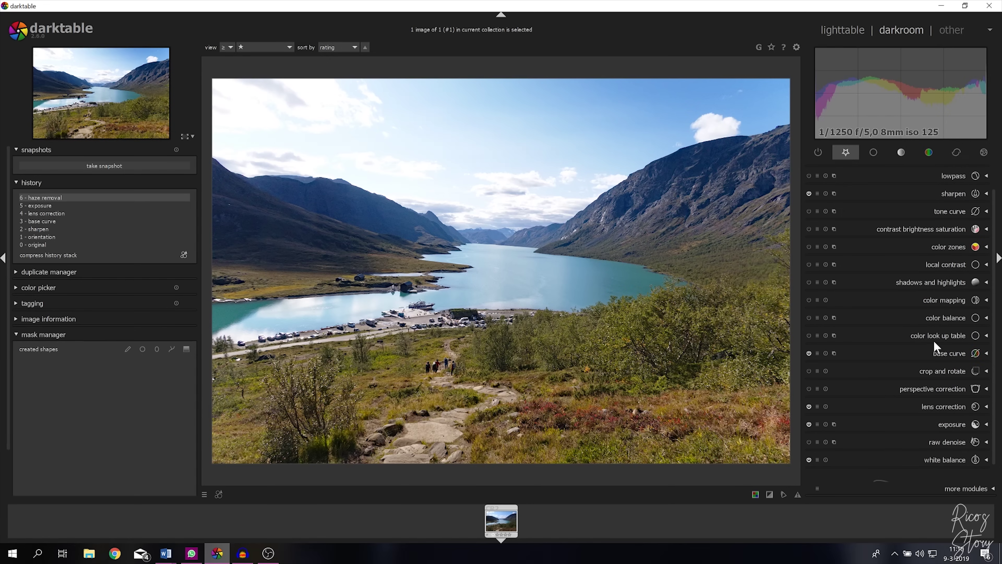
left_click(963, 490)
scroll(939, 458, "down", 10)
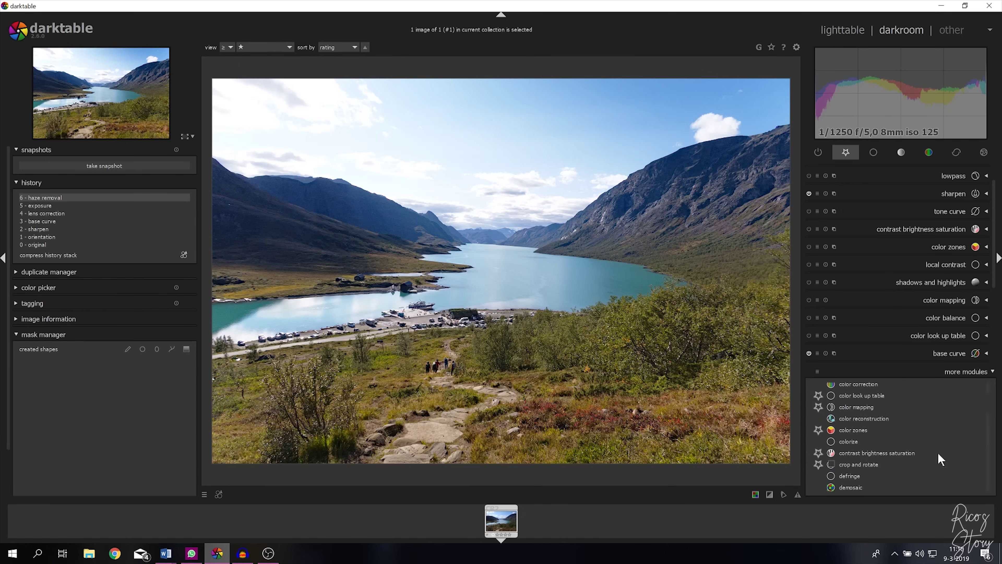
scroll(867, 450, "up", 10)
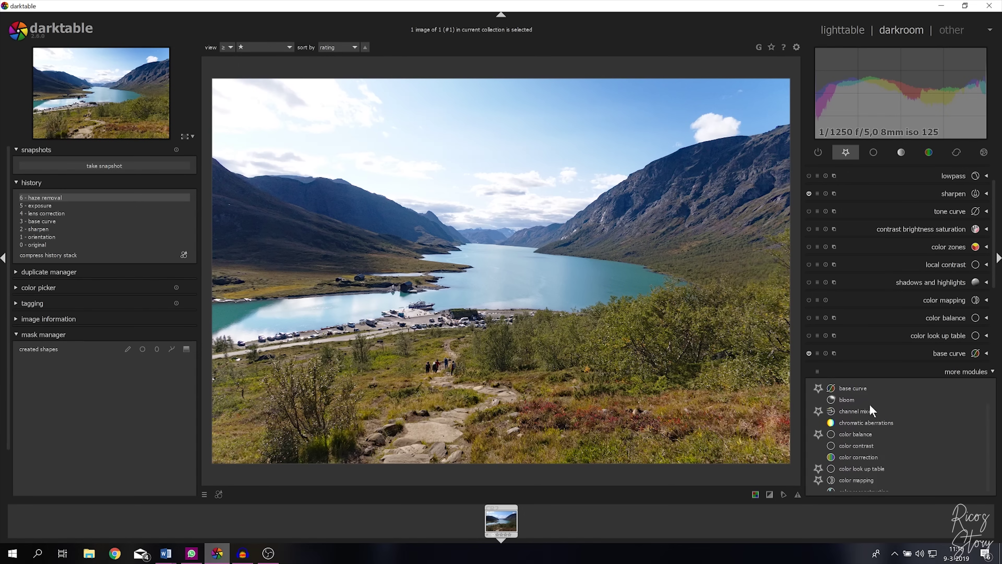
left_click(963, 372)
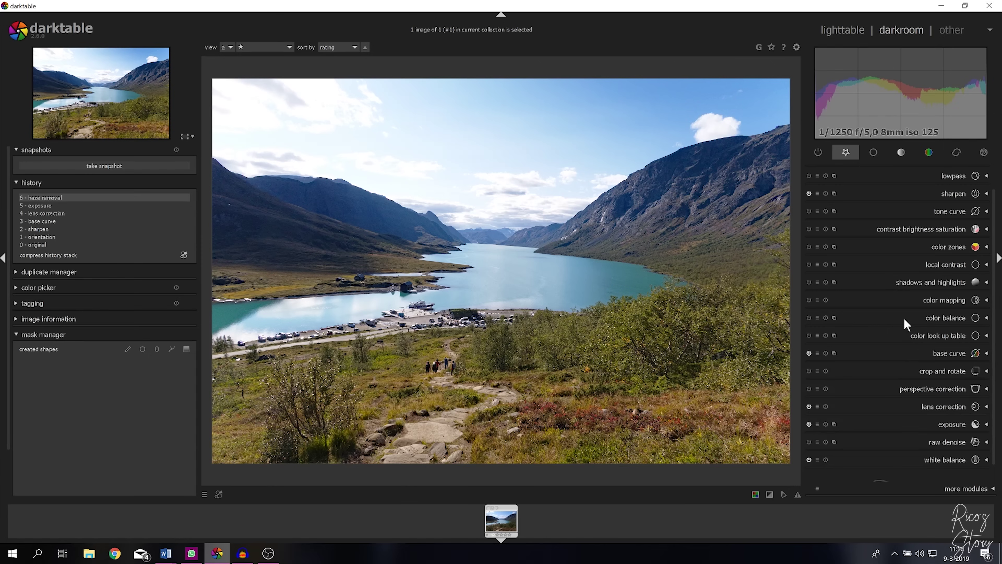
- Rotate the photo by 2.54° with crop and rotate to straighten it
left_click(949, 372)
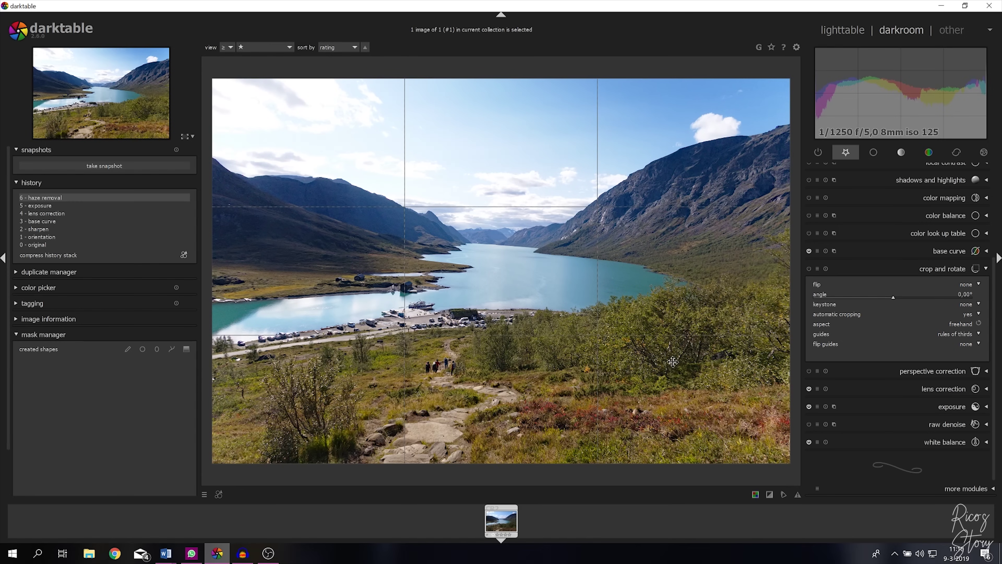
right_click(963, 294)
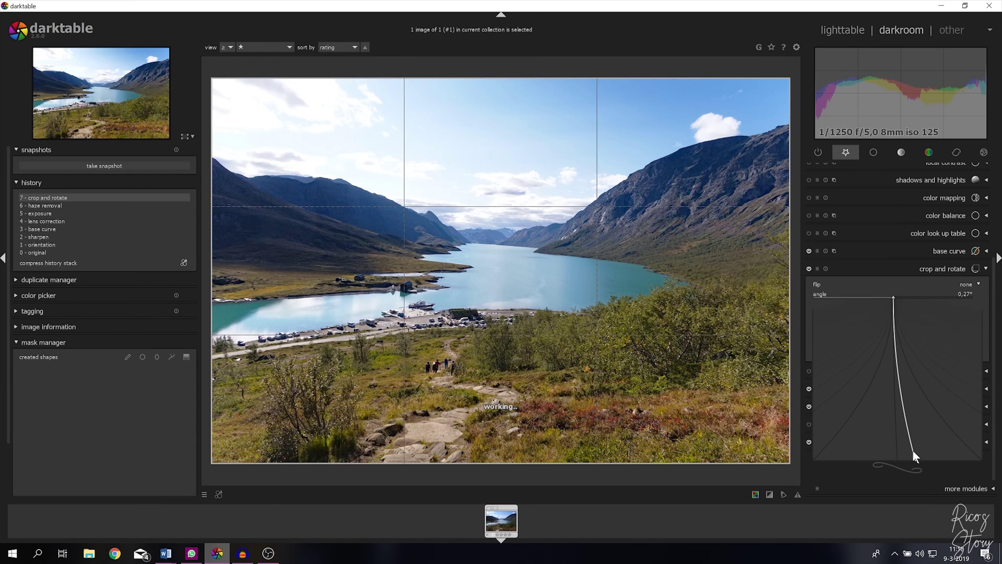
left_click(980, 414)
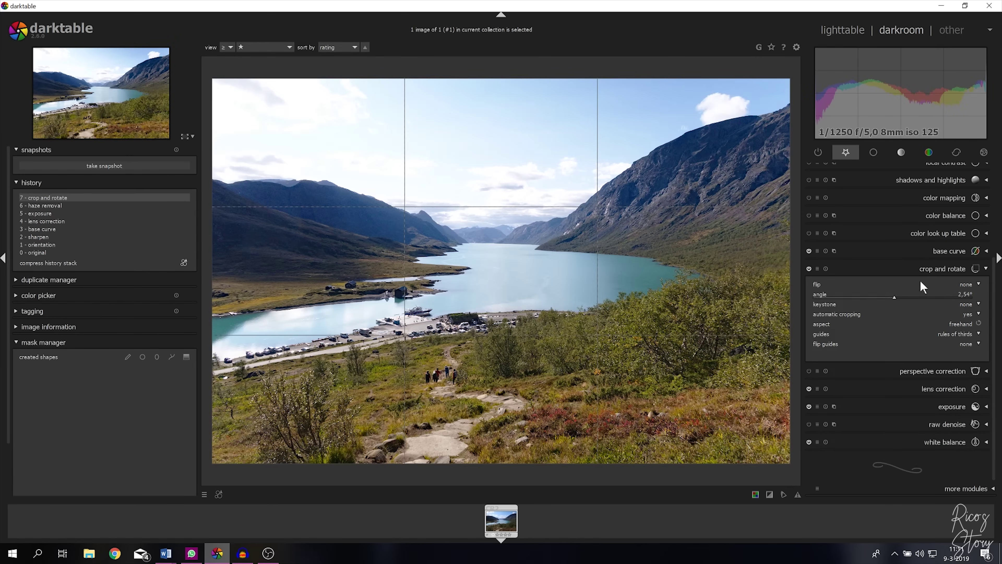
left_click(983, 272)
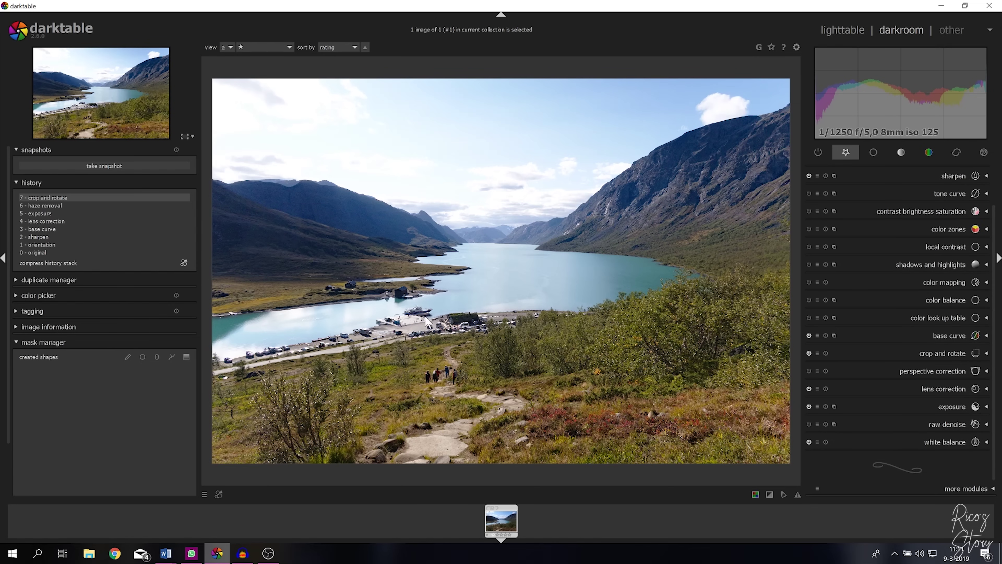
- Turn on the overexposure indicator to mark clipped areas in the photo
left_click(986, 194)
left_click(986, 169)
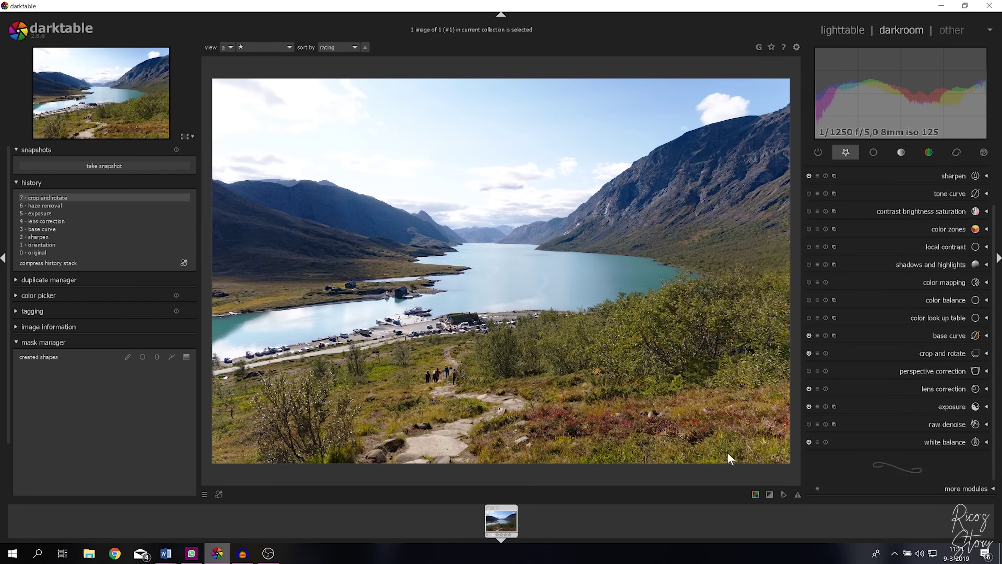
left_click(770, 495)
left_click(769, 495)
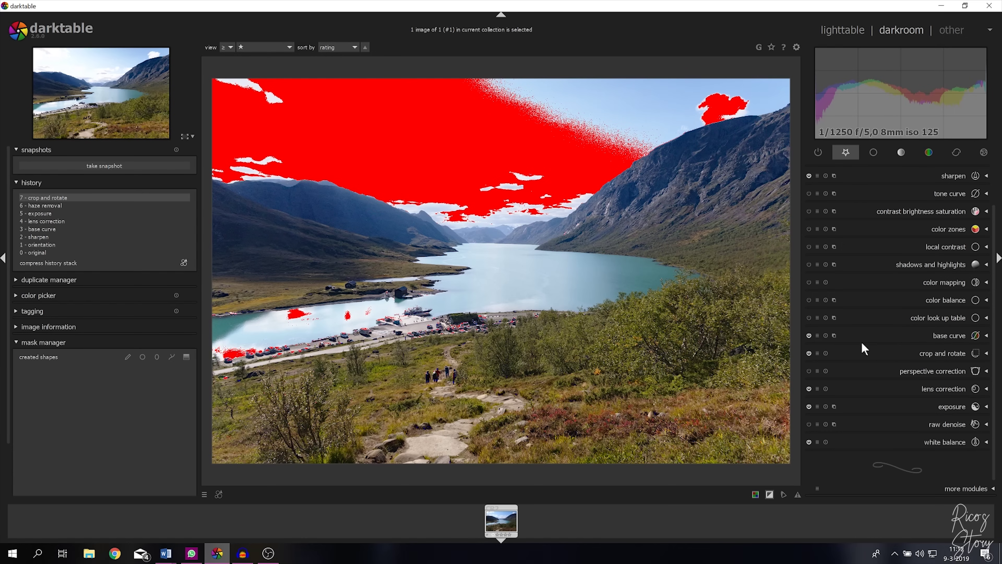
- Lower the white end point of the tone curve slightly to reduce the overexposed areas in the sky
left_click(976, 194)
left_click_drag(984, 205, 982, 222)
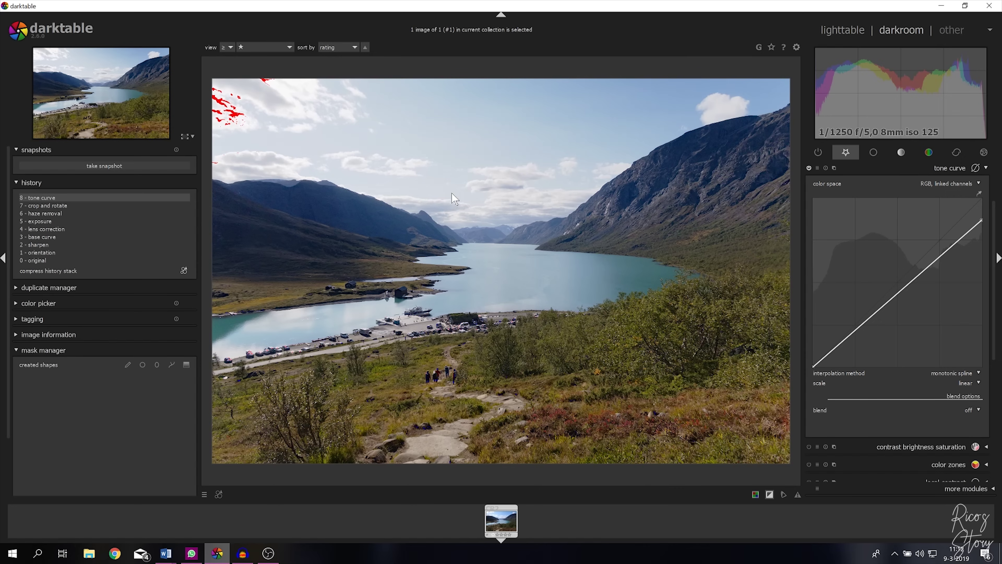
left_click(987, 169)
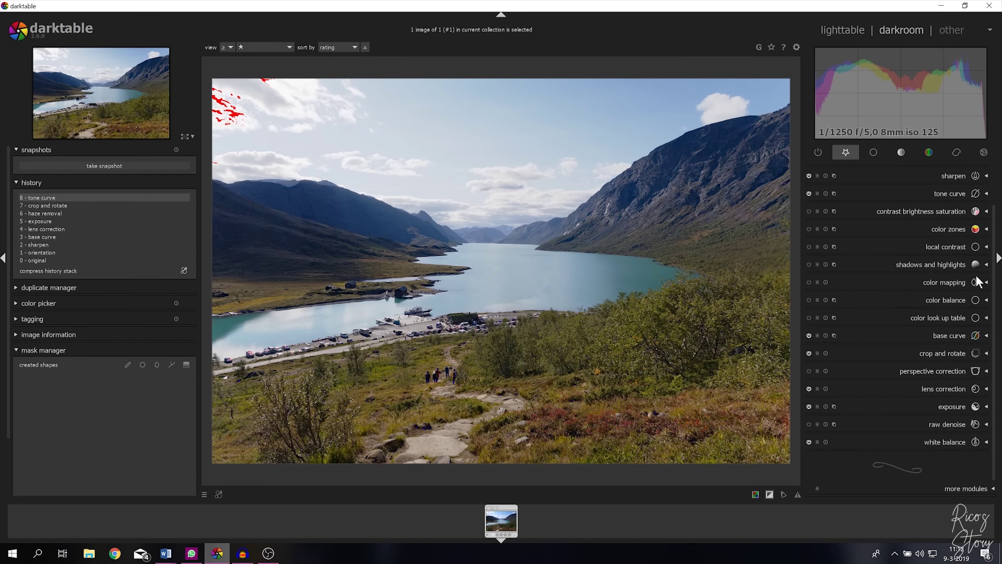
- Enable shadows and highlights with its default values and compare the photo with and without it
left_click(987, 267)
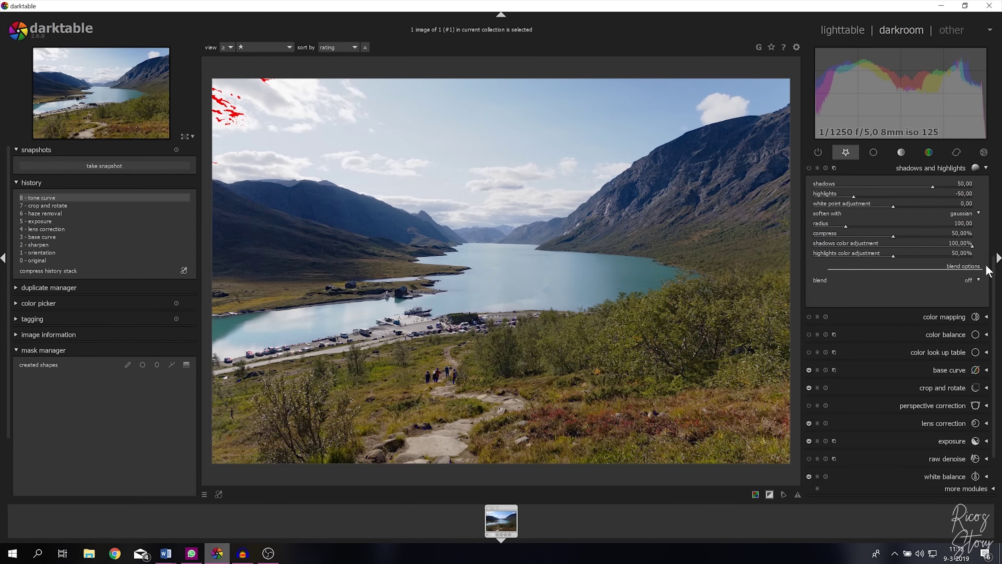
left_click(808, 169)
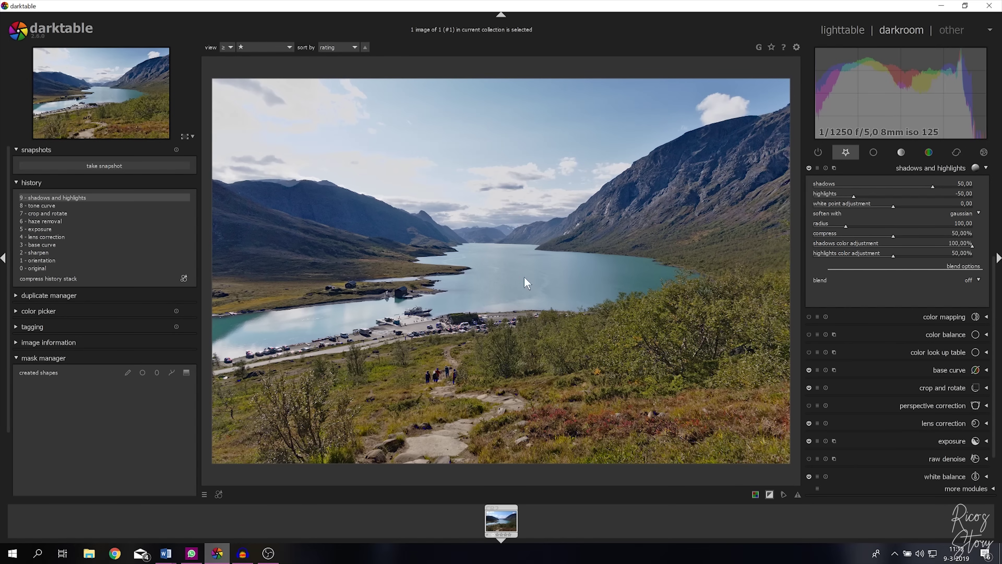
left_click(809, 168)
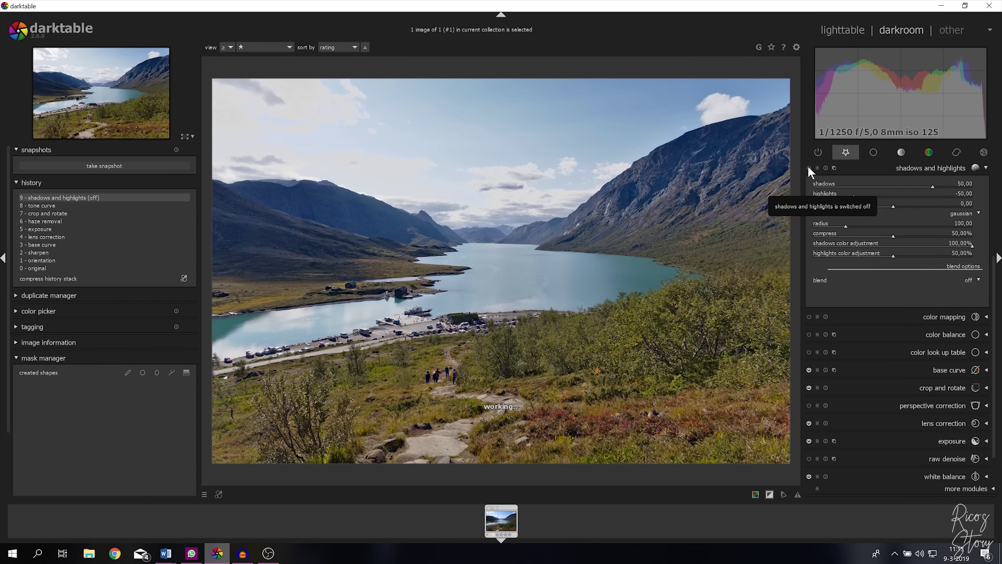
left_click(808, 168)
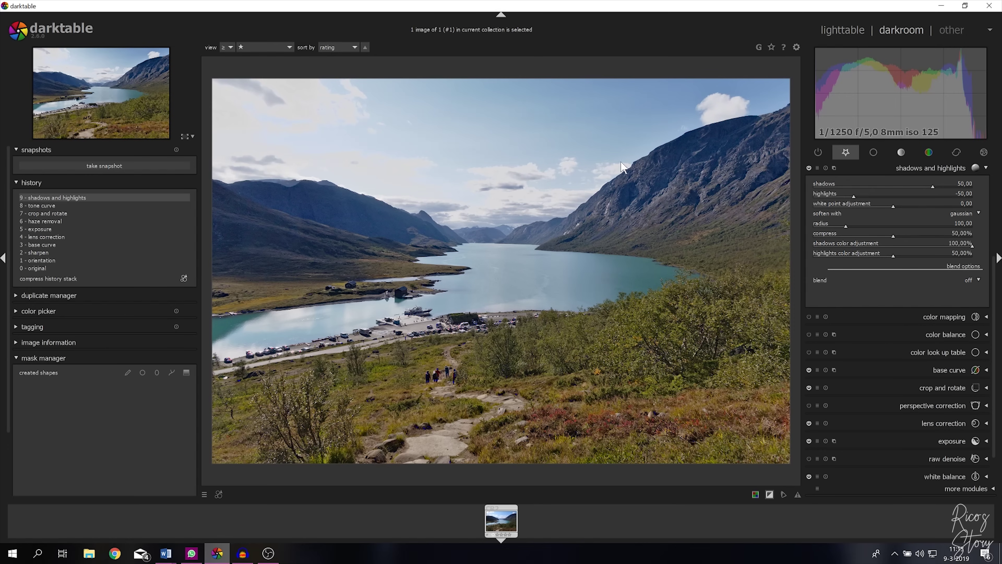
left_click(984, 170)
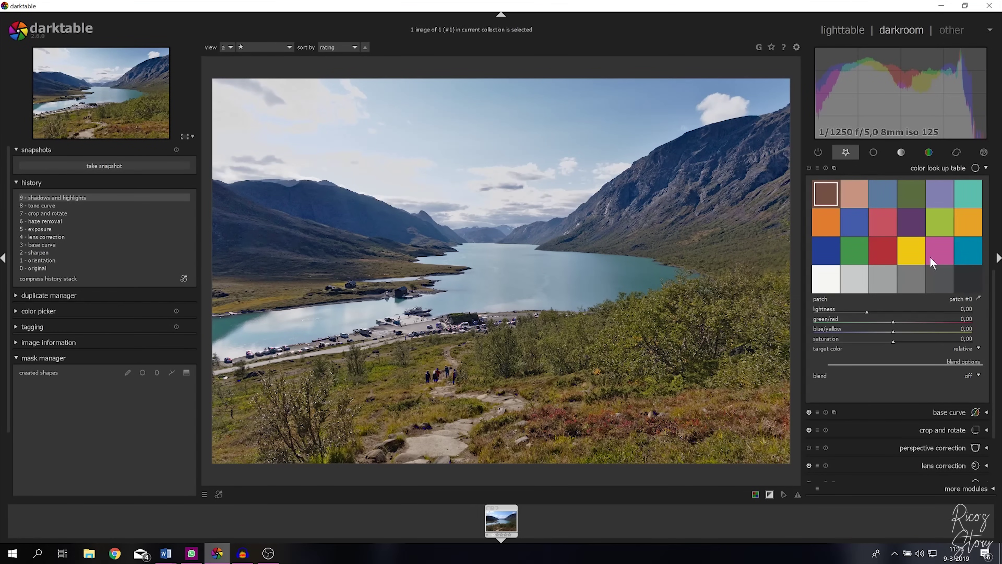
- Enable color look up table and replace its last patch with the dark blue sampled from the mountain slope
left_click(808, 168)
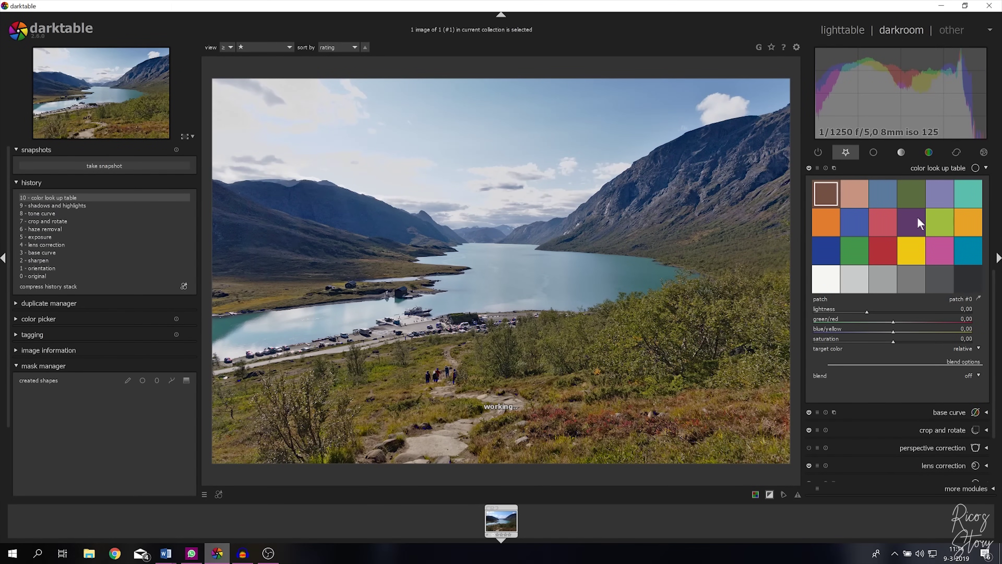
left_click(978, 298)
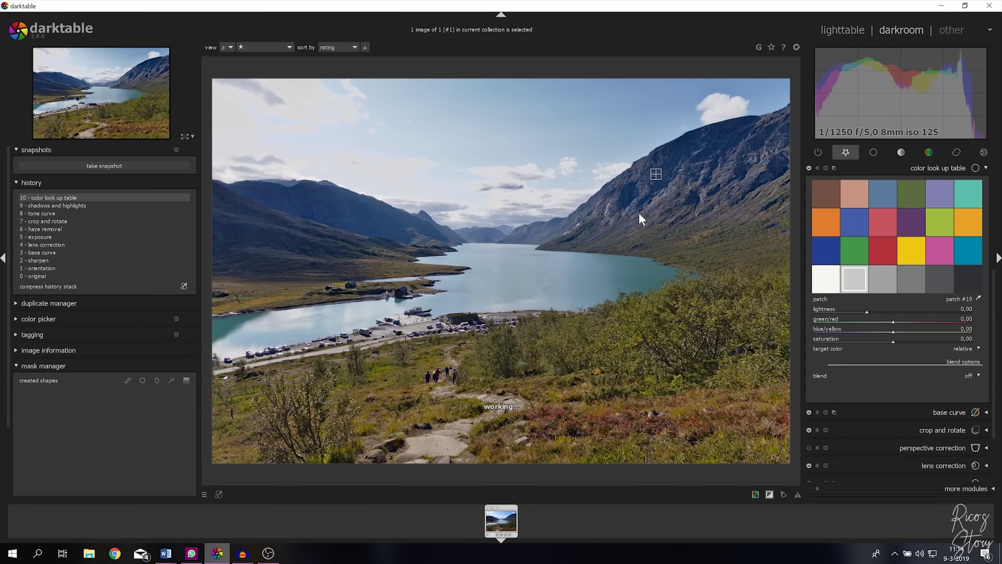
left_click(967, 276, "ctrl")
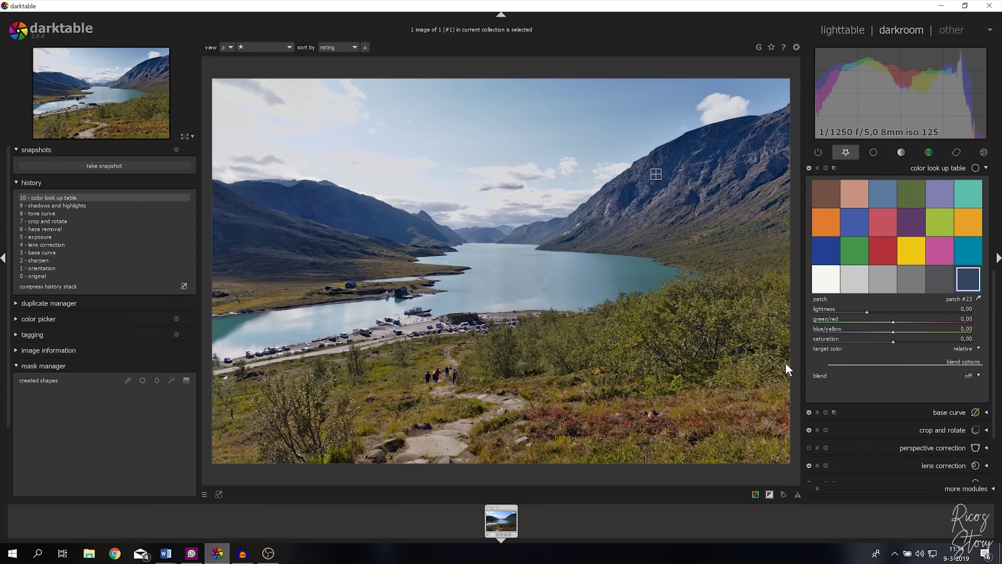
- Lower the saturation of the dark blue patch to -14.79 and compare the photo with and without the module
left_click(884, 343)
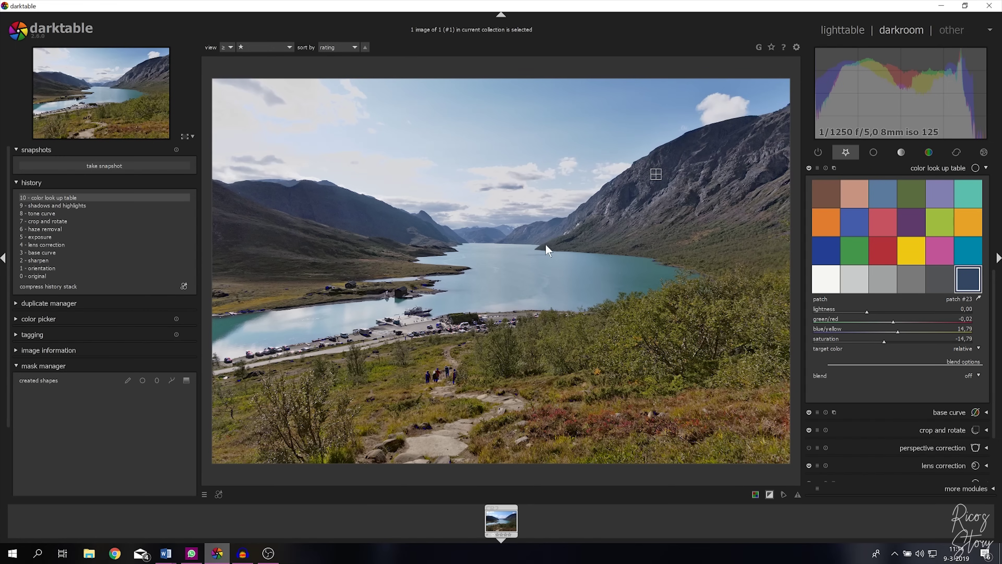
left_click(809, 168)
left_click(809, 168)
left_click(986, 168)
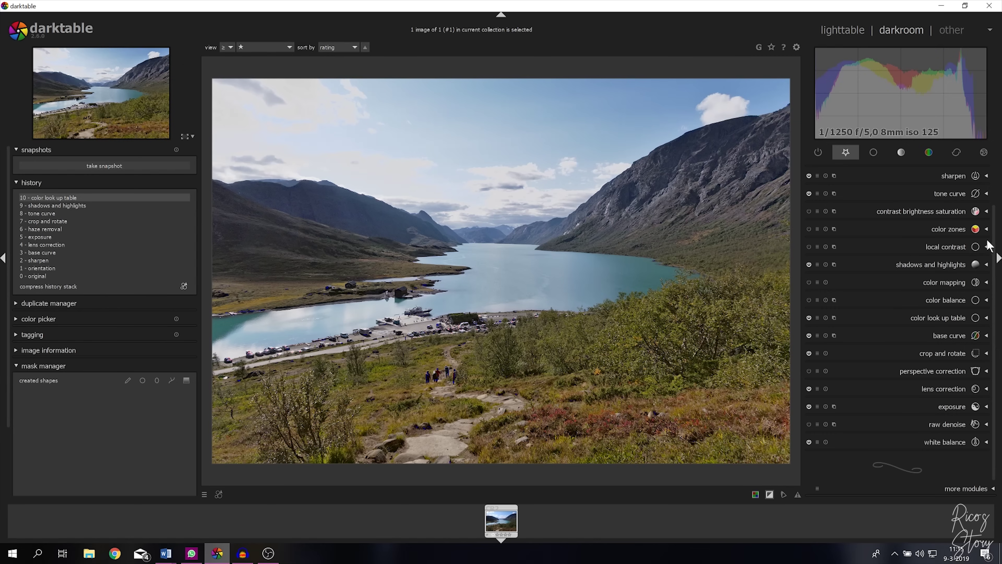
- Enable color zones and sample the lake's colour to mark its hue on the saturation curve
left_click(986, 230)
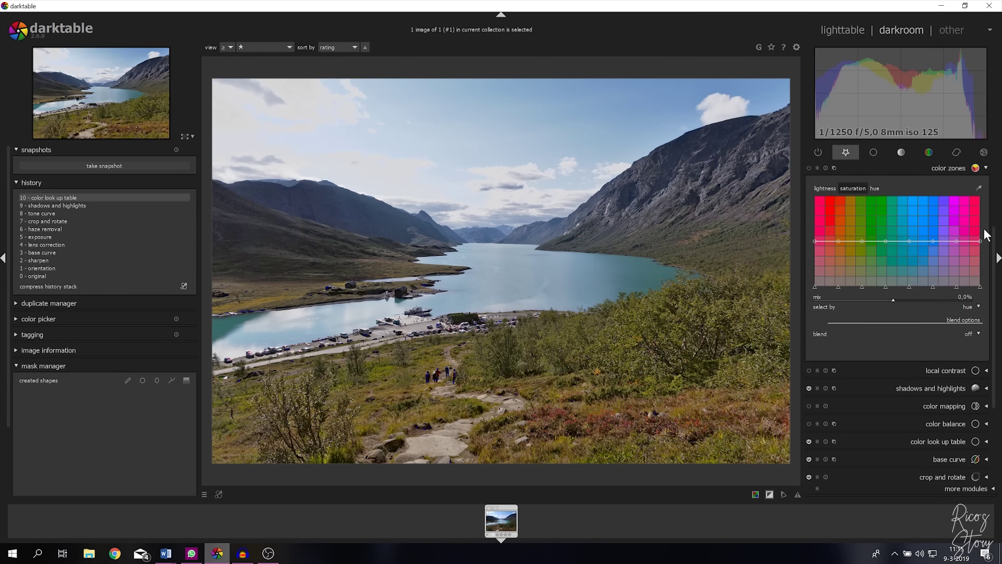
left_click(809, 168)
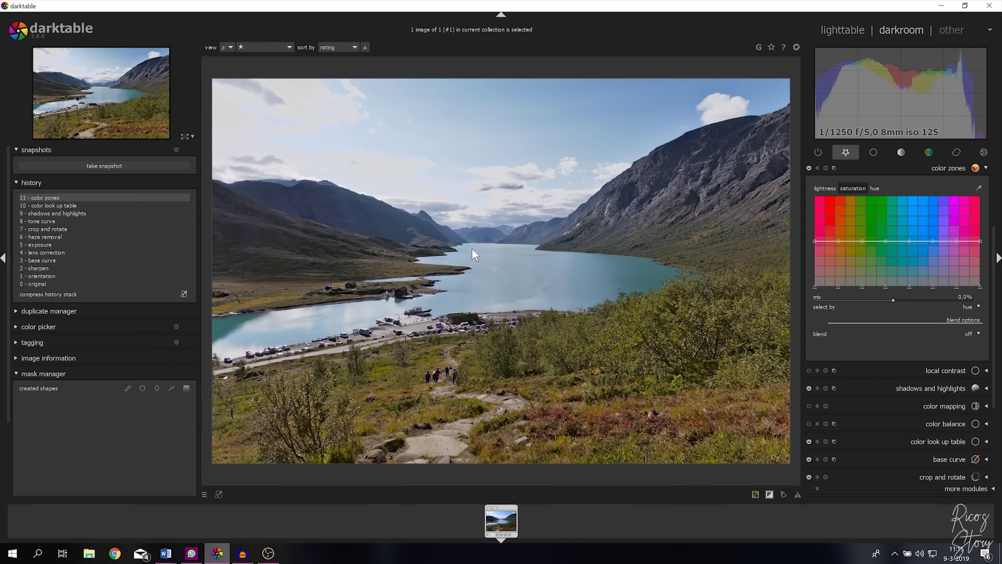
left_click(978, 188)
- Widen the color zones influence radius to cover nearly all hues and raise the saturation curve slightly
scroll(919, 242, "up", 3)
scroll(923, 242, "down", 9)
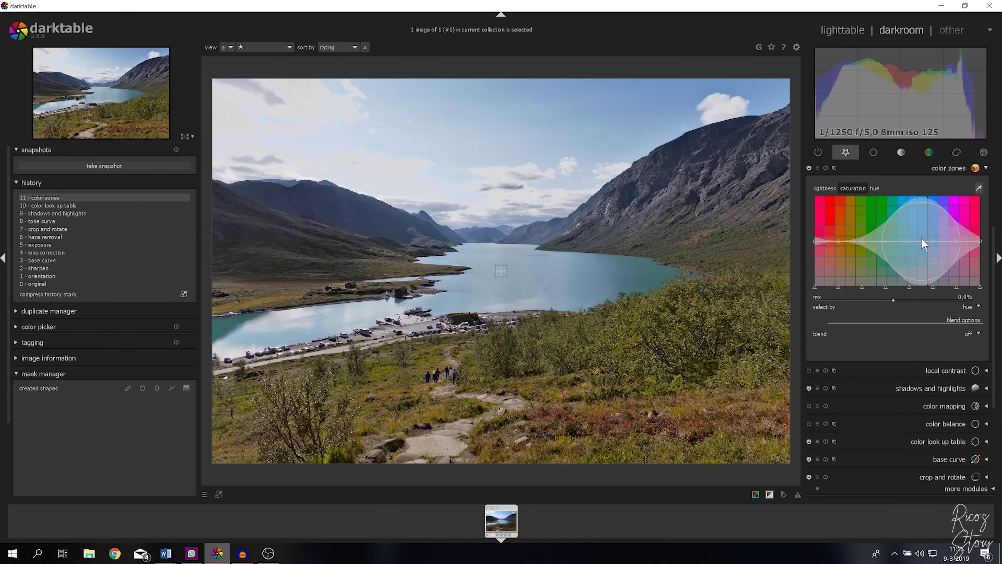
scroll(919, 244, "down", 6)
scroll(917, 240, "up", 3)
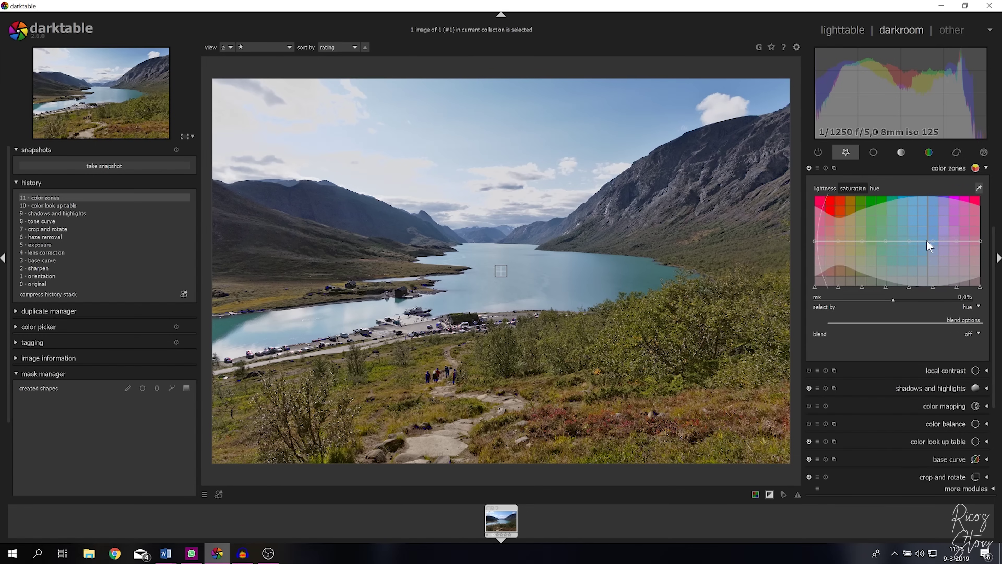
scroll(926, 241, "up", 8)
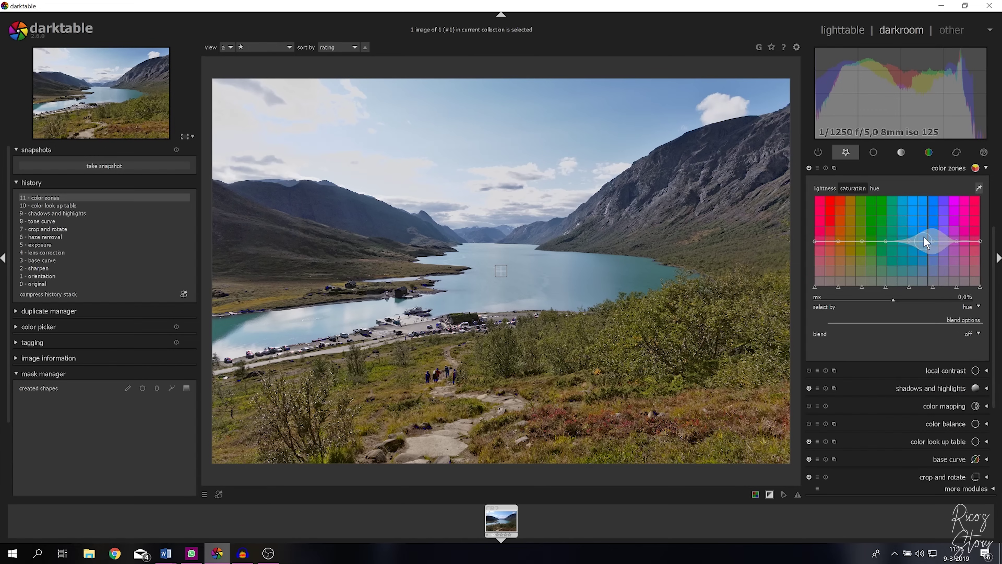
scroll(923, 236, "up", 3)
scroll(923, 237, "down", 2)
scroll(922, 241, "down", 6)
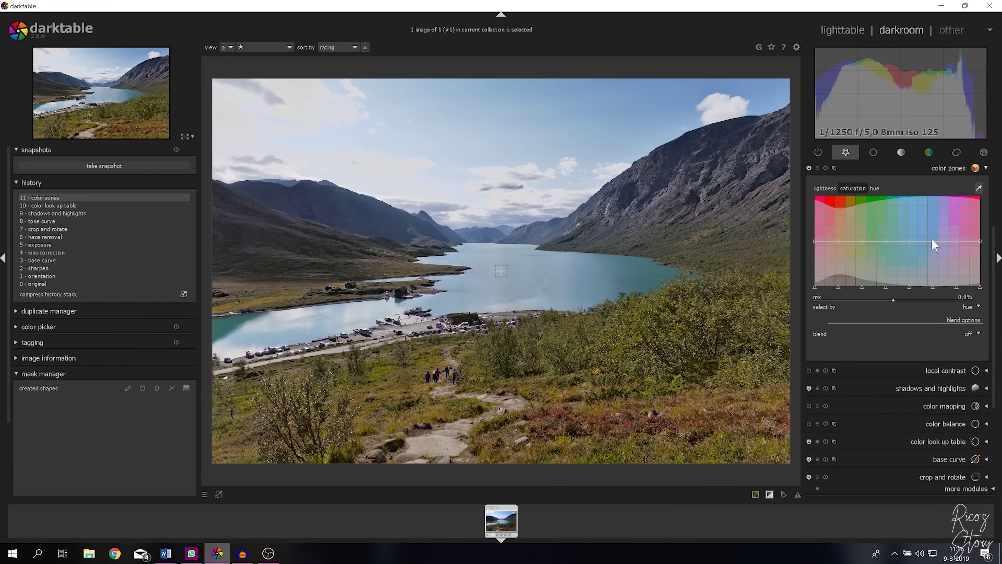
left_click_drag(933, 238, 933, 229)
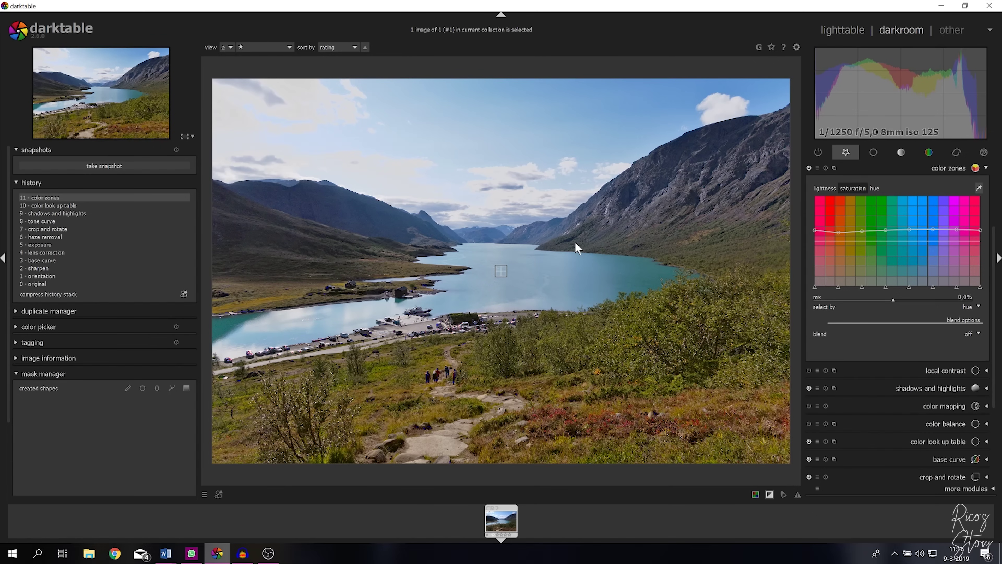
- Add a new instance of color zones and set its blending to drawn & parametric mask
left_click(834, 168)
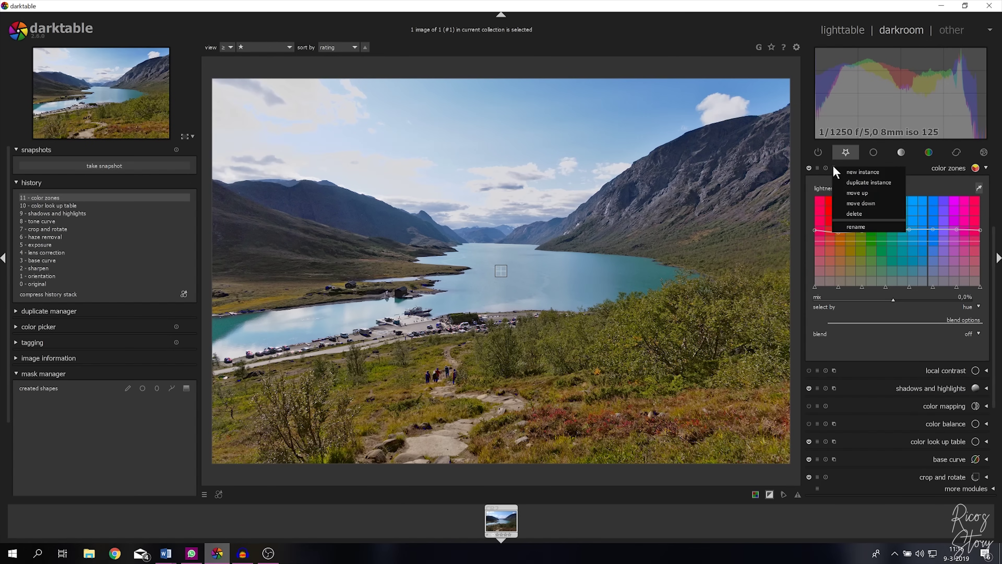
left_click(860, 170)
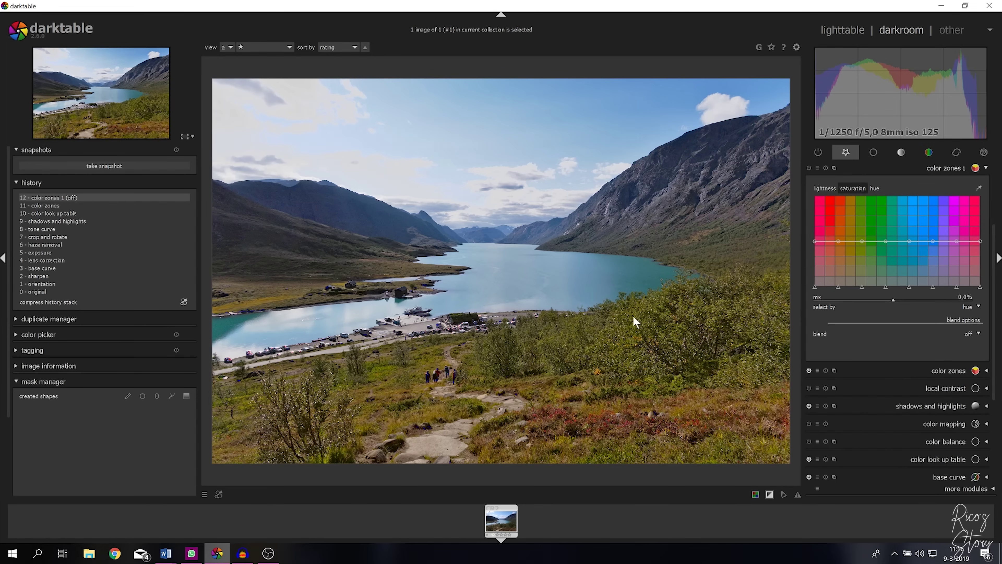
left_click(970, 334)
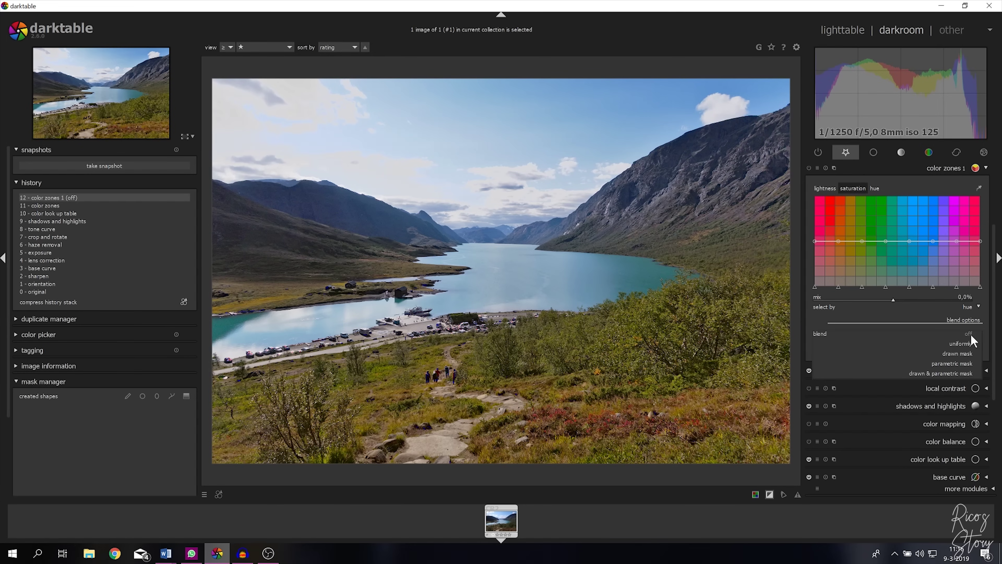
left_click(946, 373)
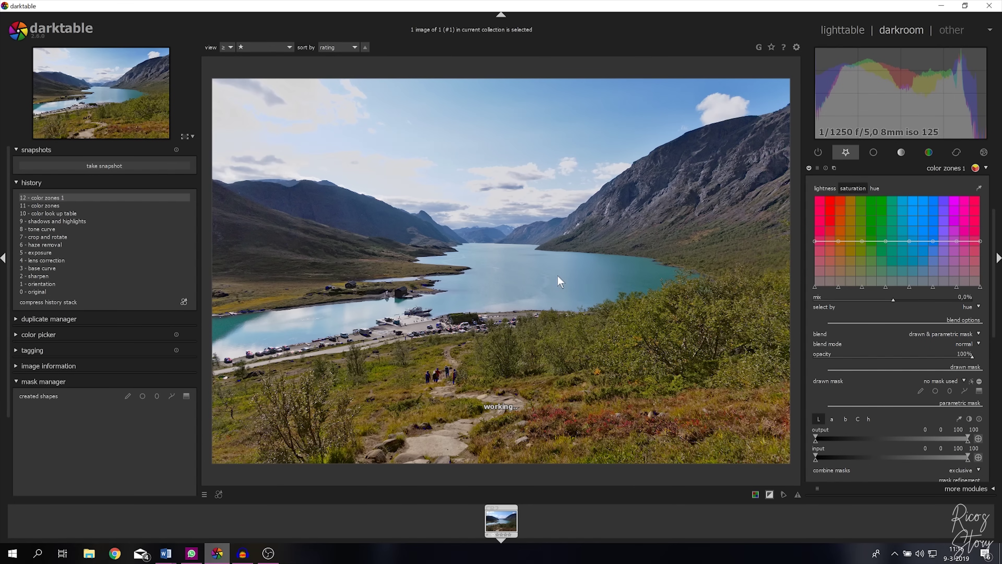
- Draw a closed path mask around the lake, following its shoreline from the bushes to the far mountains and back
left_click(963, 390)
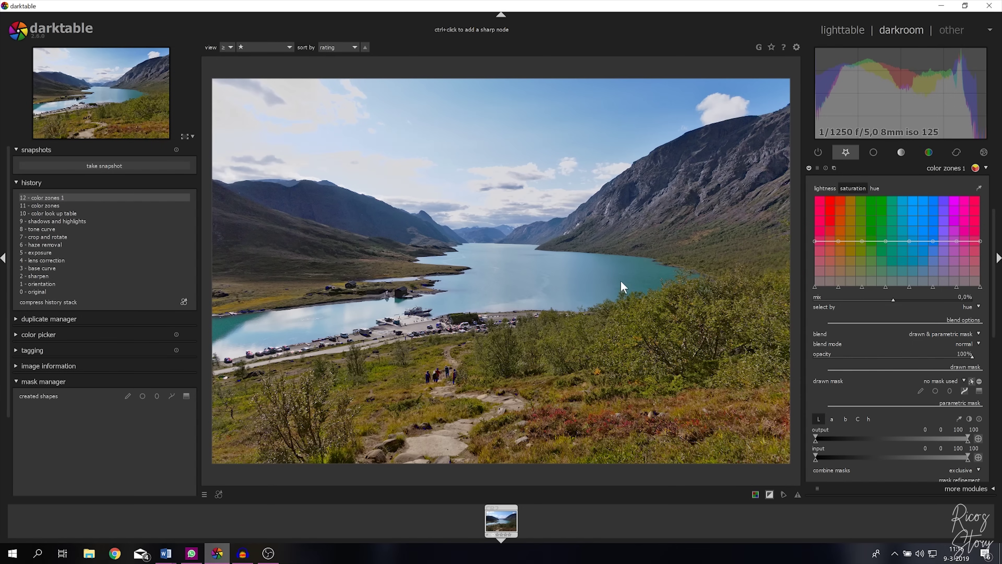
left_click(592, 308)
left_click(619, 295)
left_click(710, 277)
left_click(654, 257)
left_click(538, 245)
left_click(454, 242)
left_click(410, 261)
left_click(469, 269)
left_click(356, 281)
left_click(445, 290)
left_click(389, 294)
left_click(213, 315)
left_click(207, 360)
left_click(375, 327)
left_click(446, 314)
right_click(501, 321)
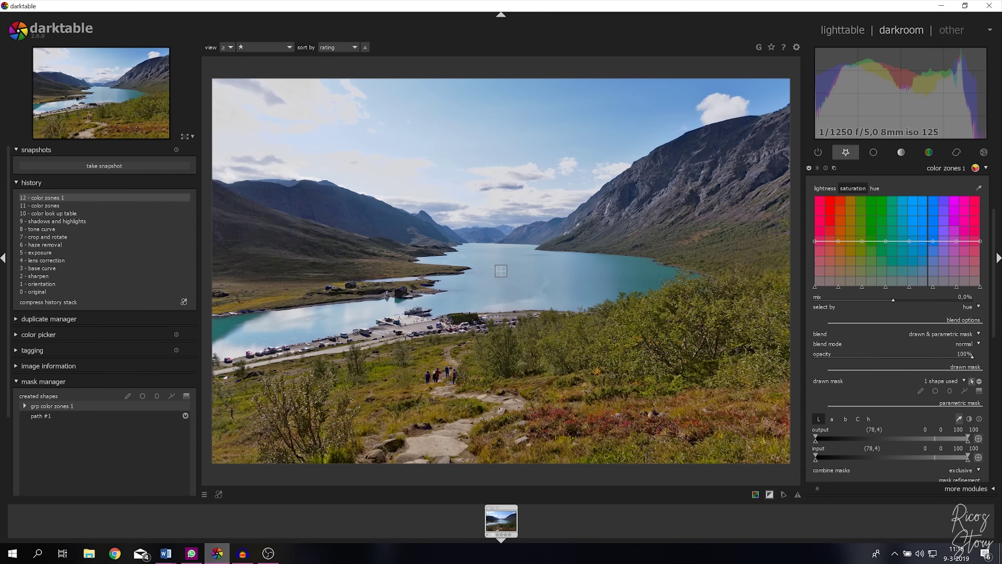
- Display the mask and restrict its b channel to output -24, -24, -12, 38 and input -28, -28, -22, 21
scroll(996, 304, "down", 4)
left_click(979, 414)
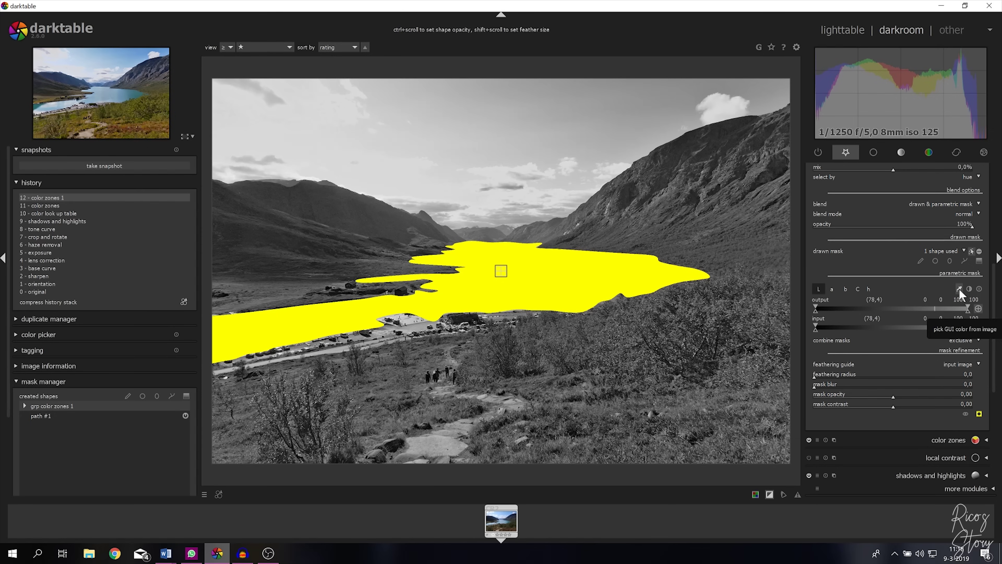
left_click(843, 288)
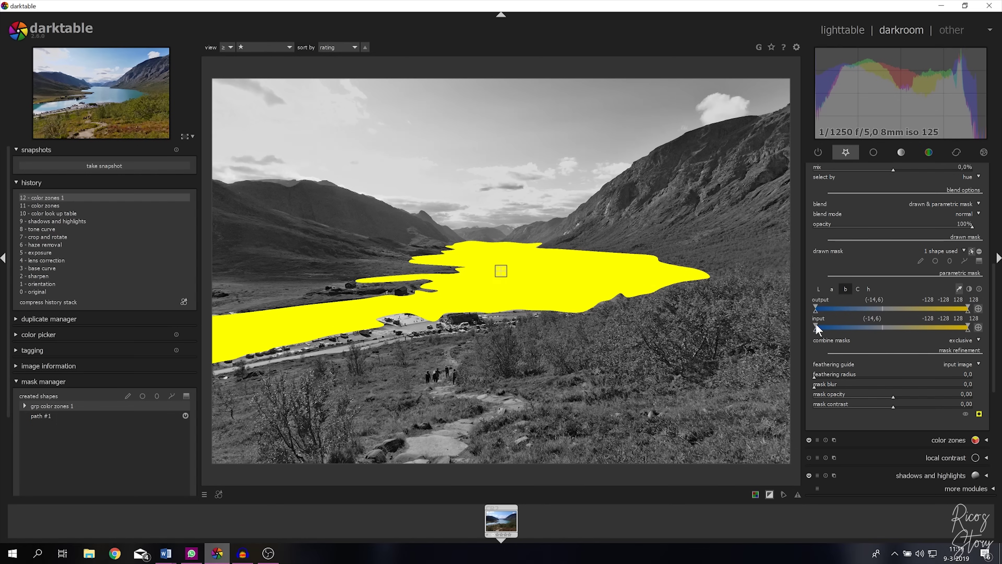
left_click_drag(871, 330, 846, 329)
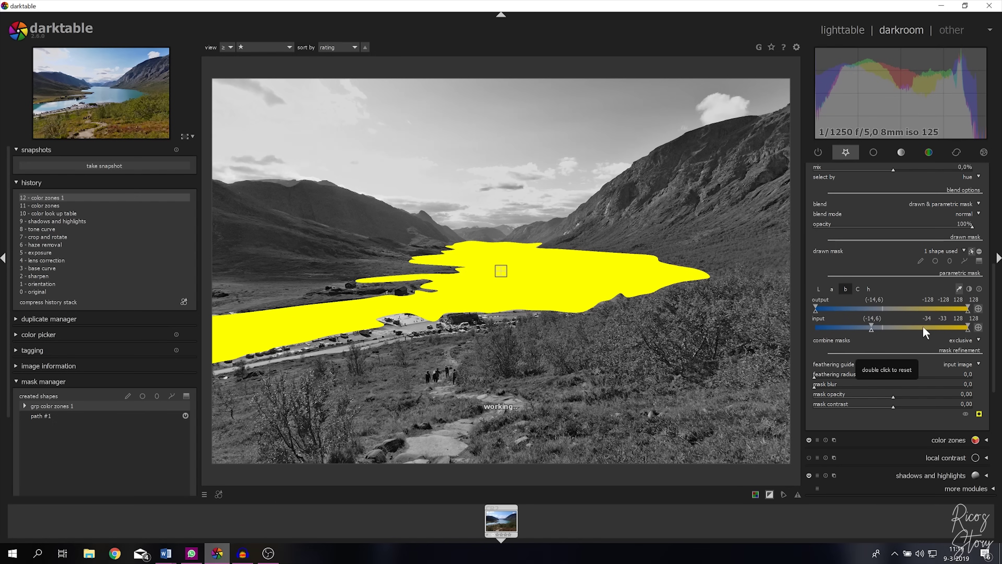
left_click_drag(874, 305, 876, 304)
left_click_drag(815, 310, 821, 310)
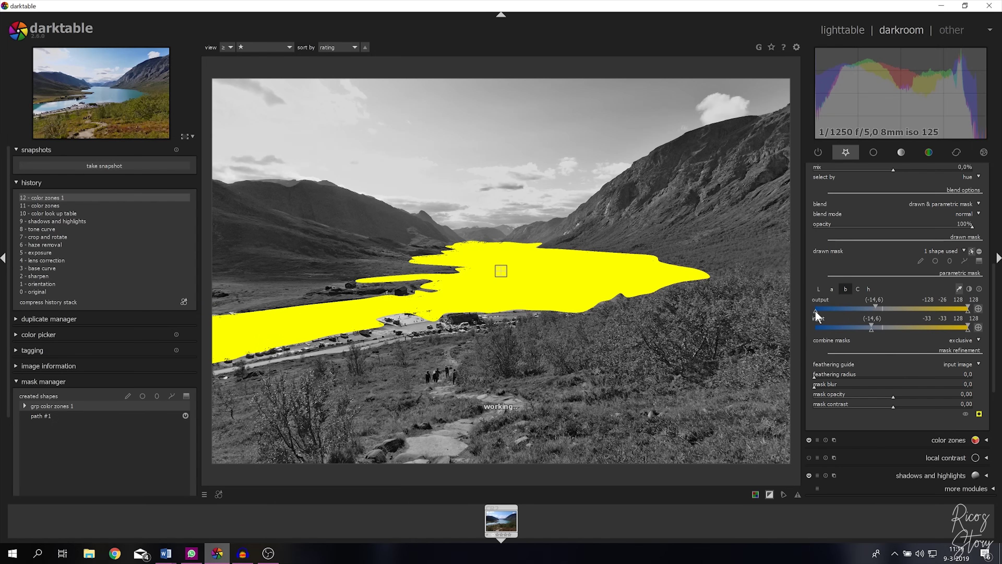
left_click(876, 311)
scroll(971, 304, "up", 2)
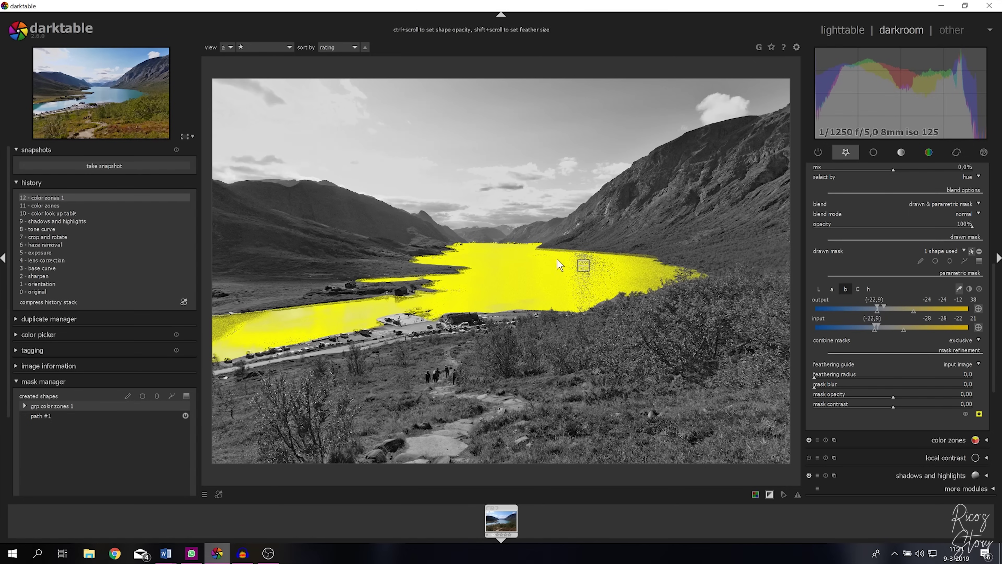
left_click(979, 414)
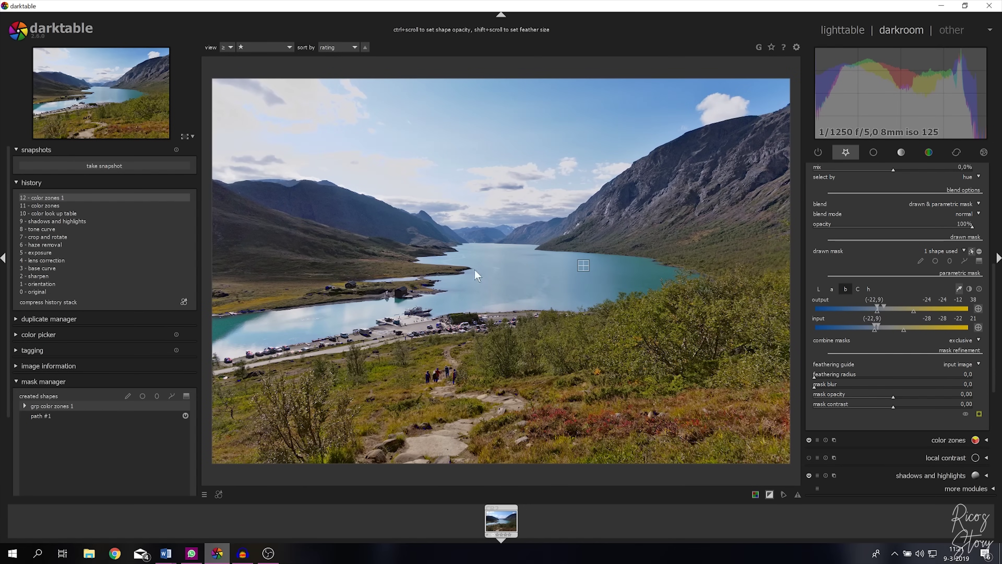
- Shift the light-blue node slightly in color zones 1, raise its saturation for the lake and compare with the module off
left_click_drag(993, 312, 985, 247)
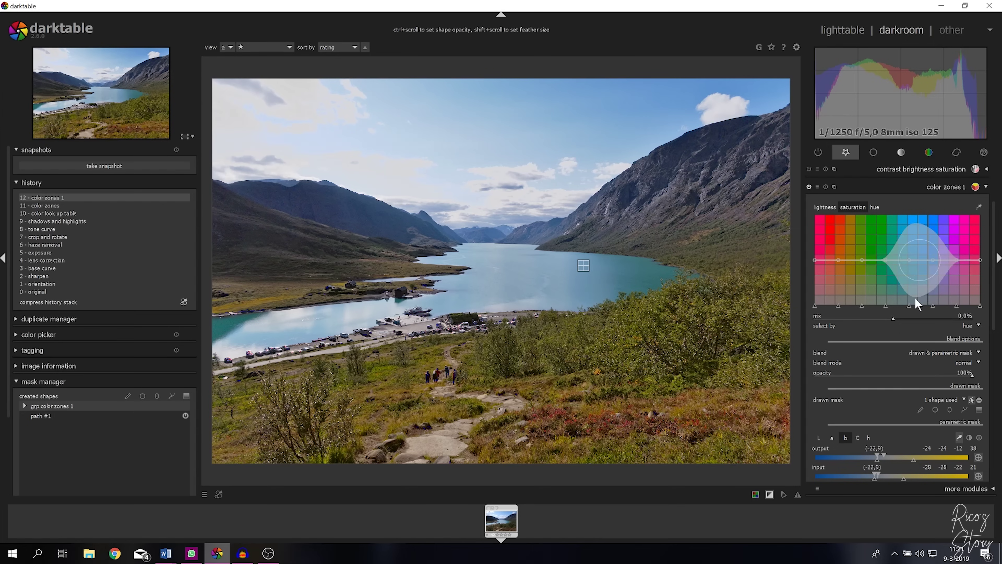
left_click(912, 305)
left_click_drag(913, 306, 914, 306)
scroll(934, 269, "down", 7)
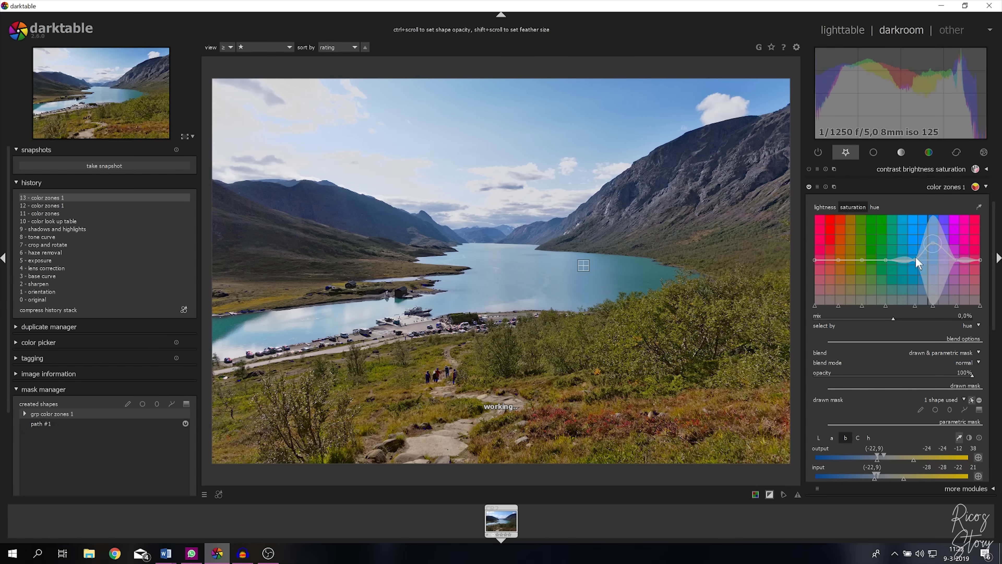
left_click_drag(915, 259, 915, 243)
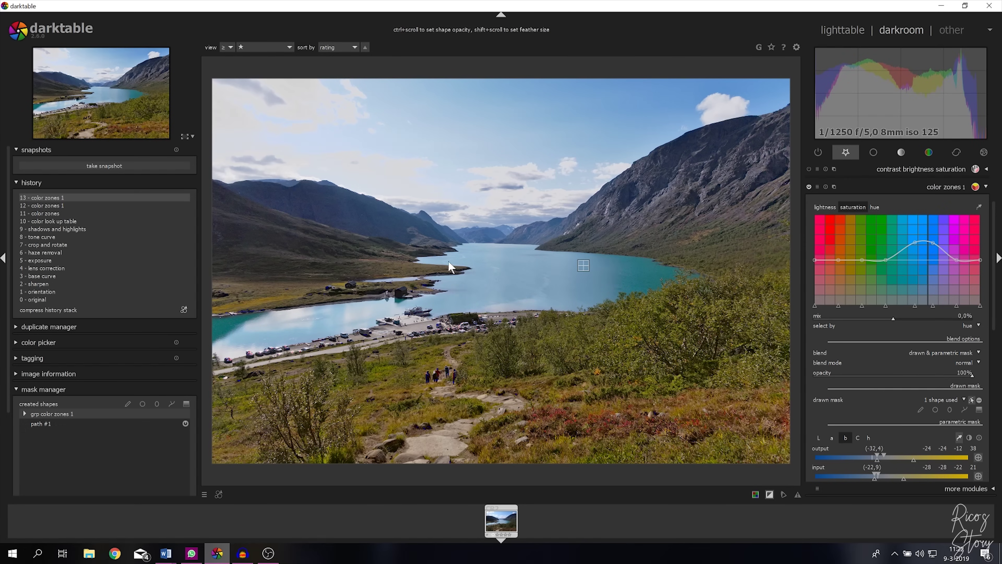
left_click(808, 187)
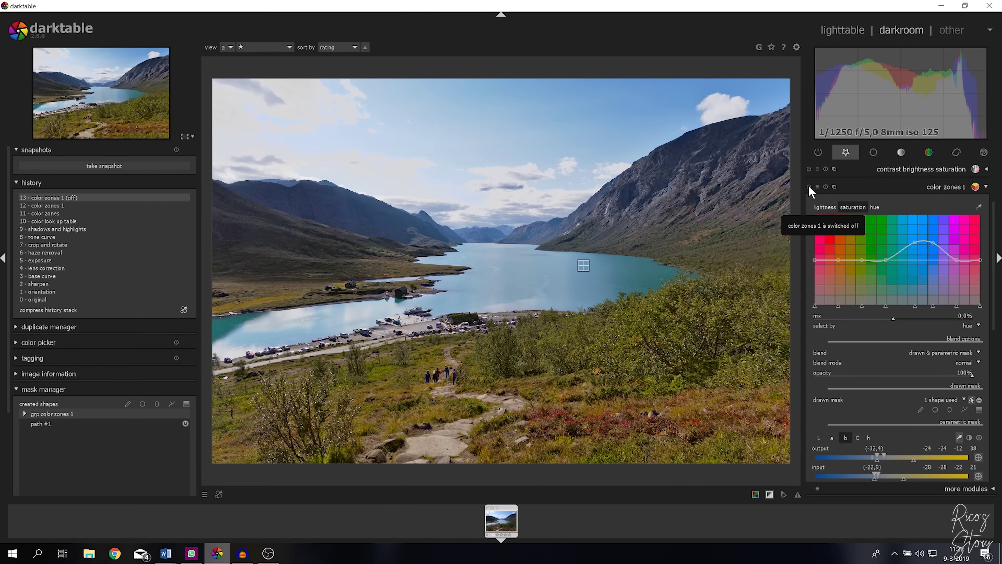
left_click(809, 188)
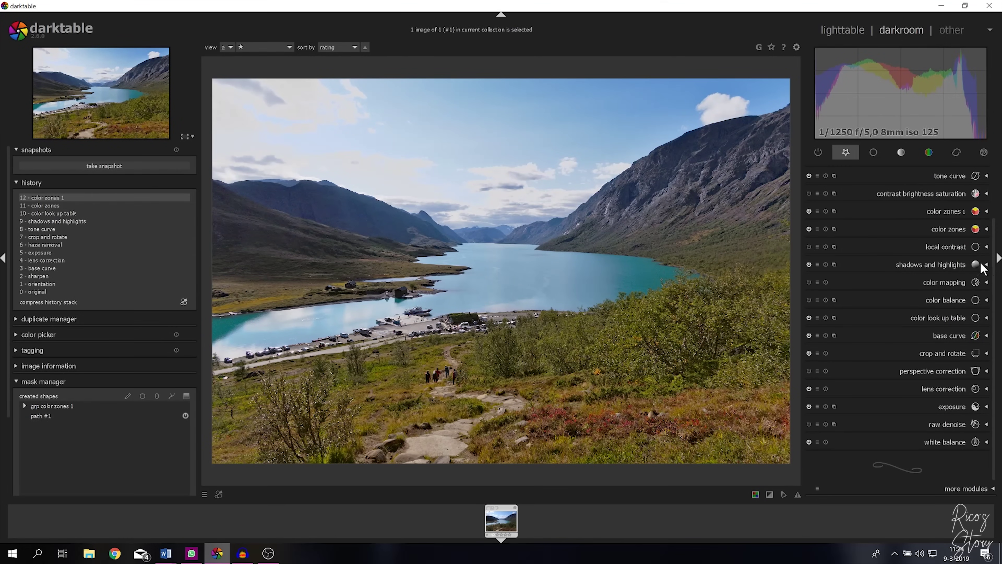
- Enable local contrast in local laplacian filter mode and set the detail to 180%
left_click(986, 247)
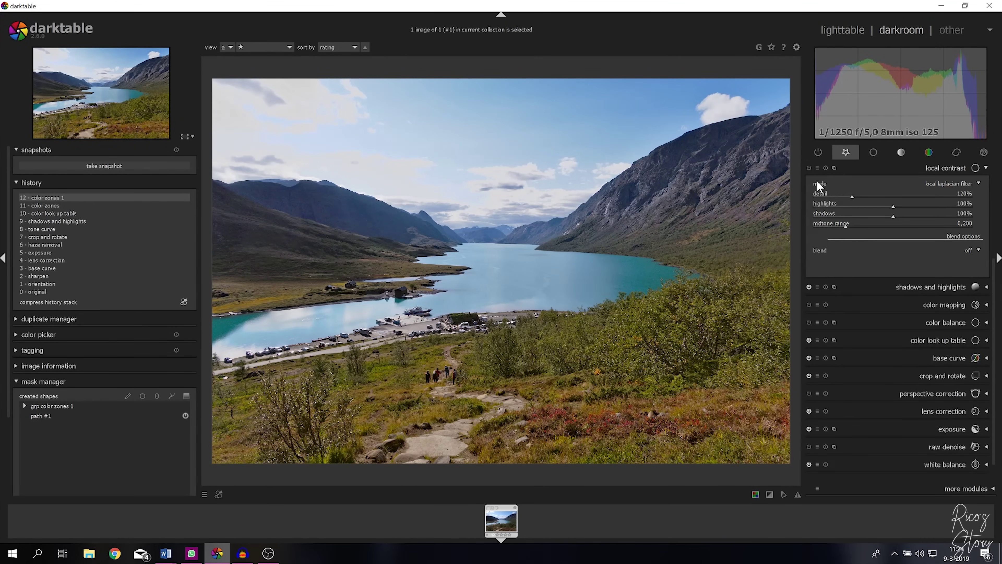
left_click(809, 168)
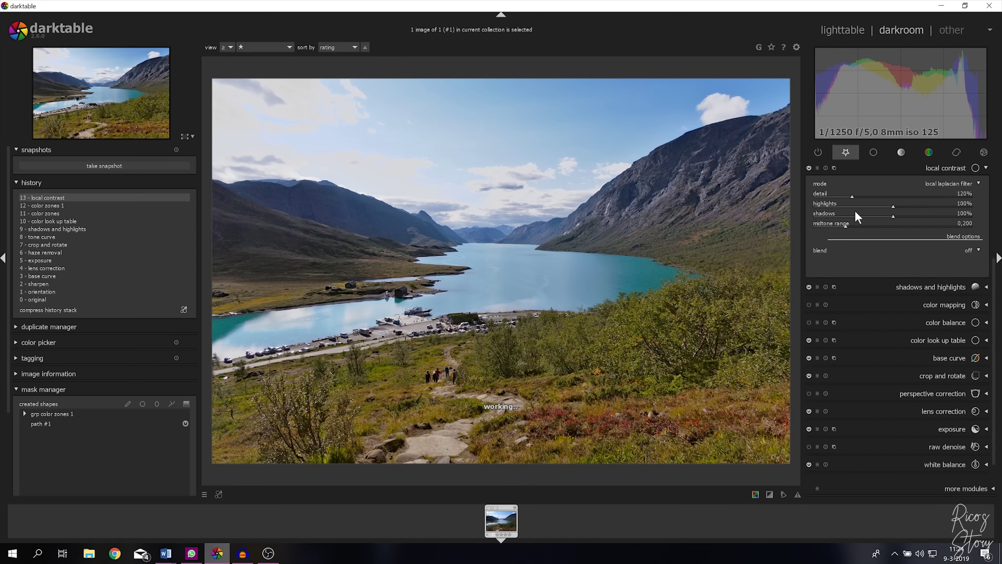
right_click(960, 192)
type("180")
key("Return")
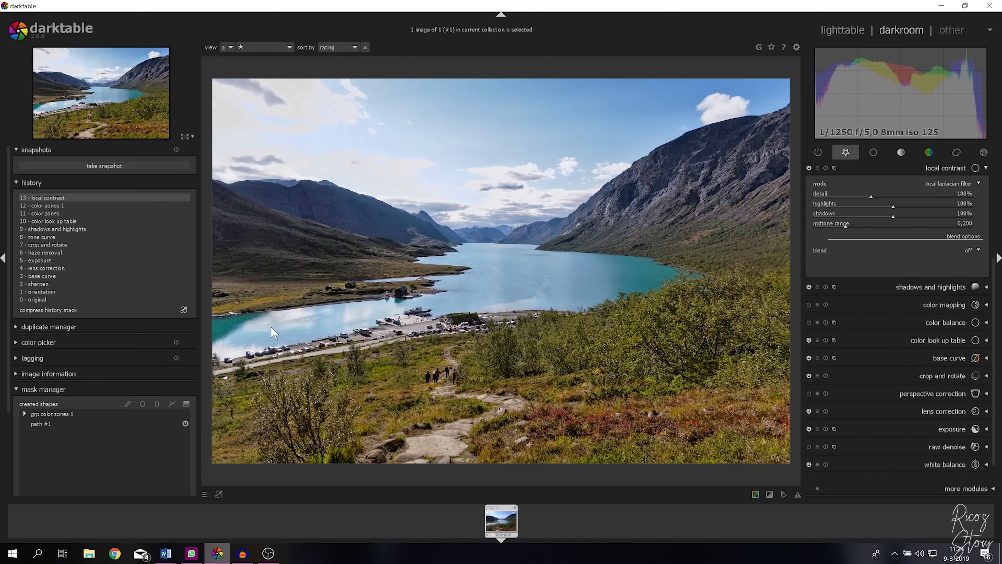
- Take a snapshot of the finished edit and compare it across the photo with the base curve history state
left_click(112, 165)
left_click(39, 283)
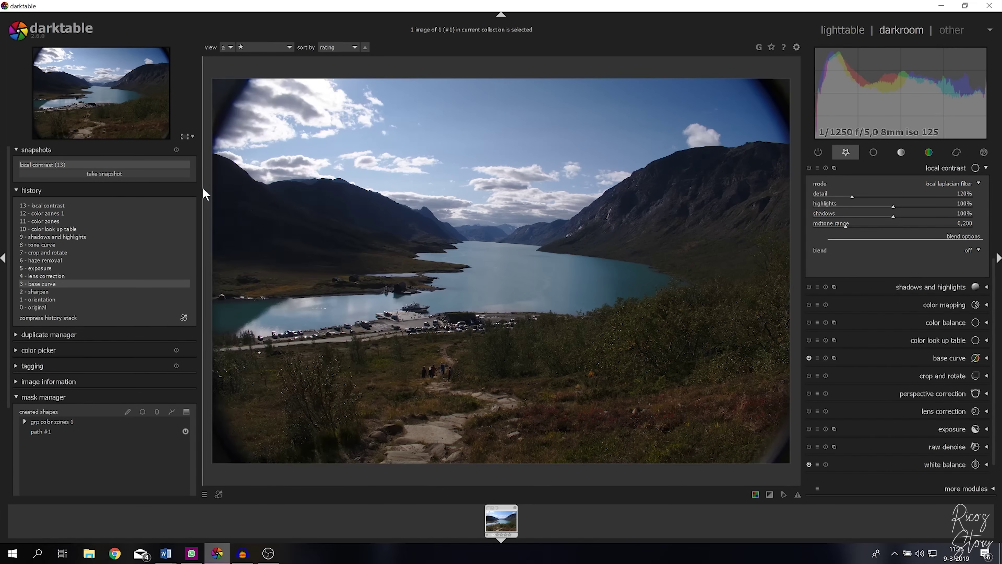
left_click_drag(204, 193, 799, 214)
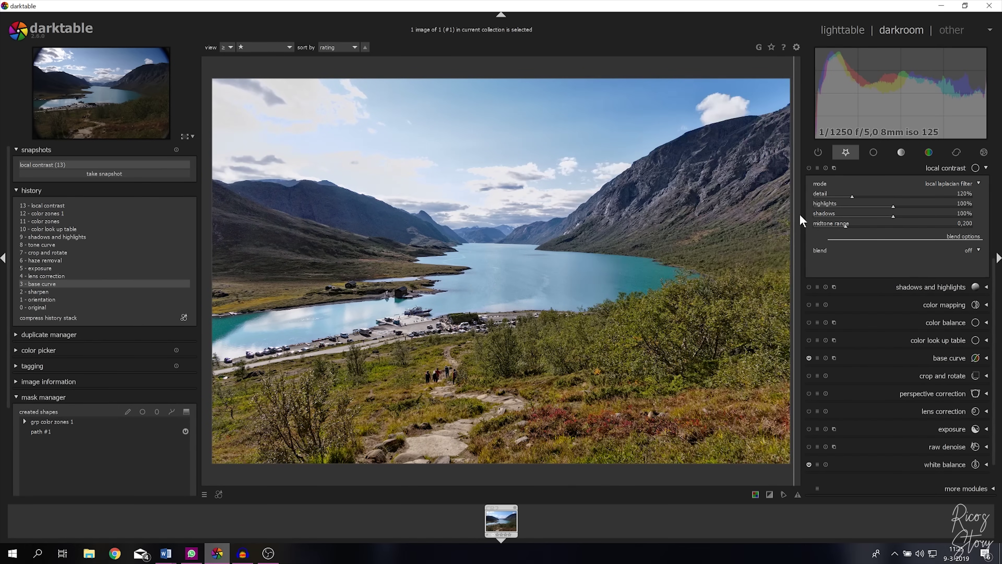